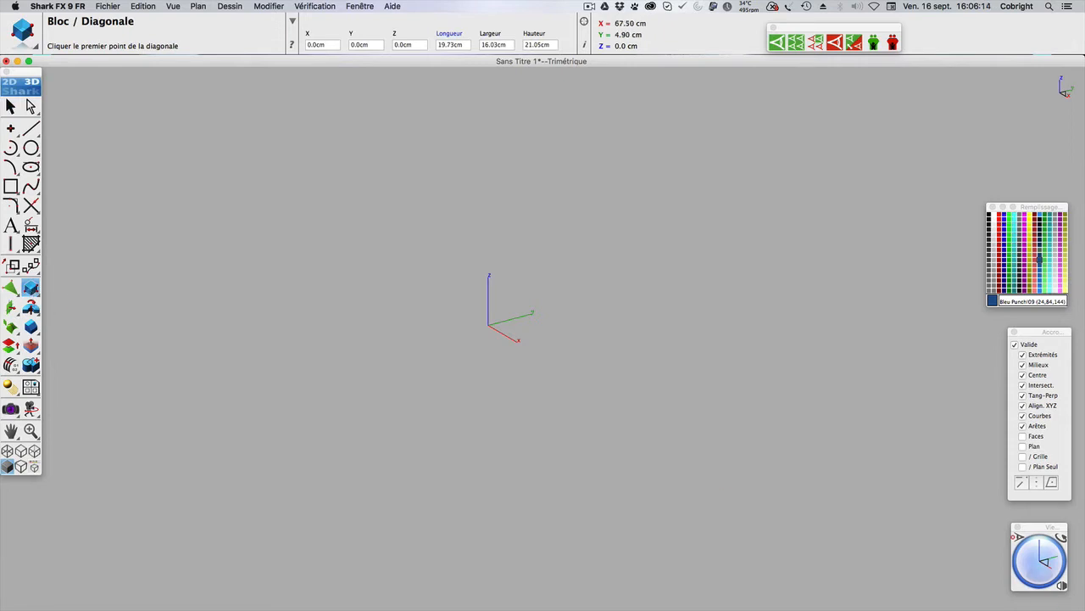
In trimetric view, draw a block by its diagonal from the origin, about 19.25 × 19.25 × 18.78 cm
click(1060, 582)
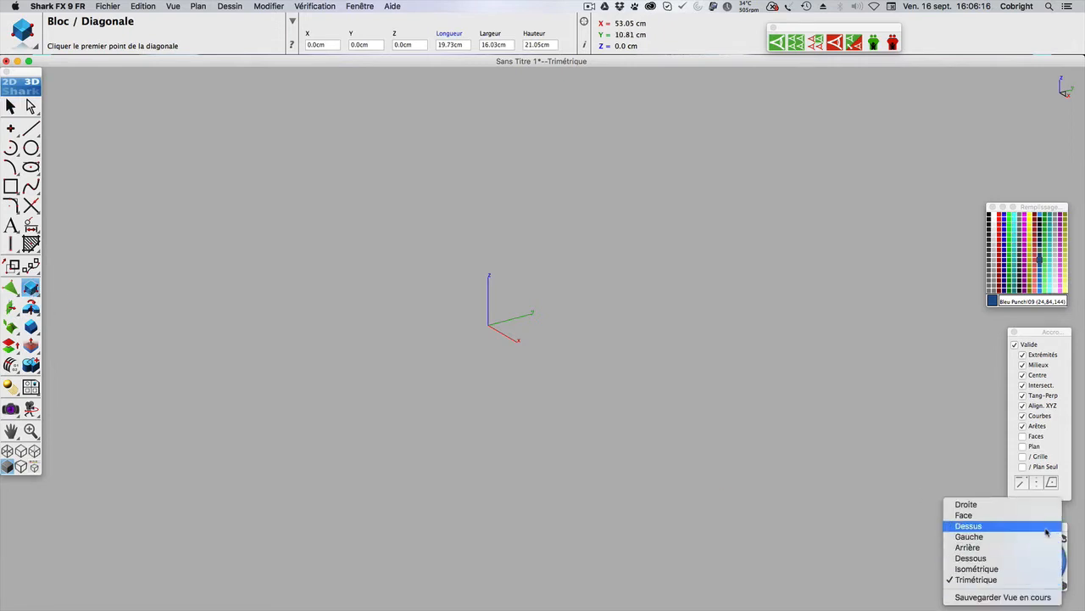
click(1038, 580)
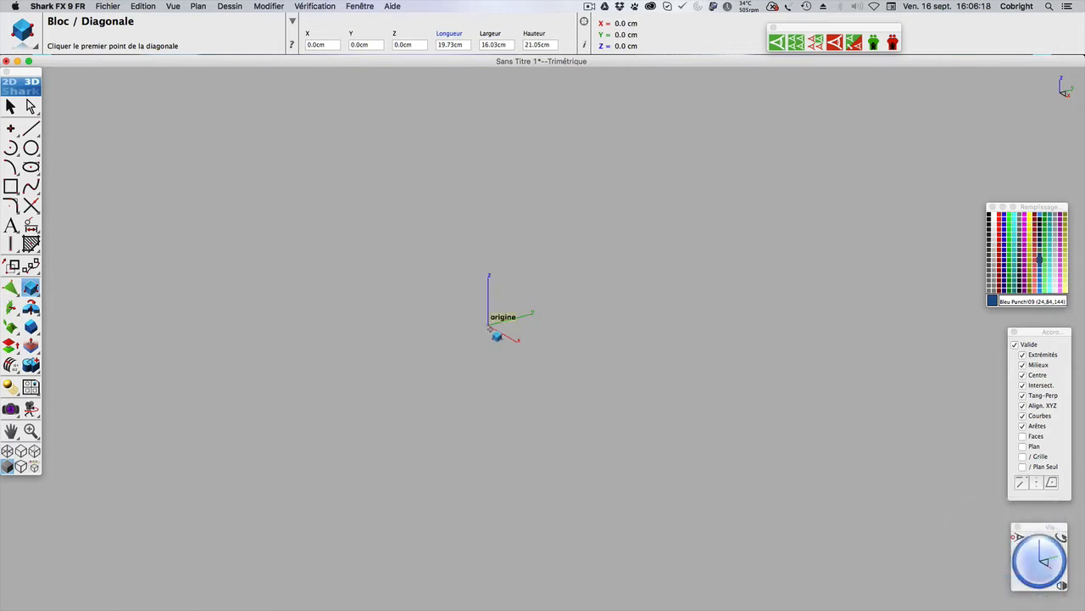
click(489, 325)
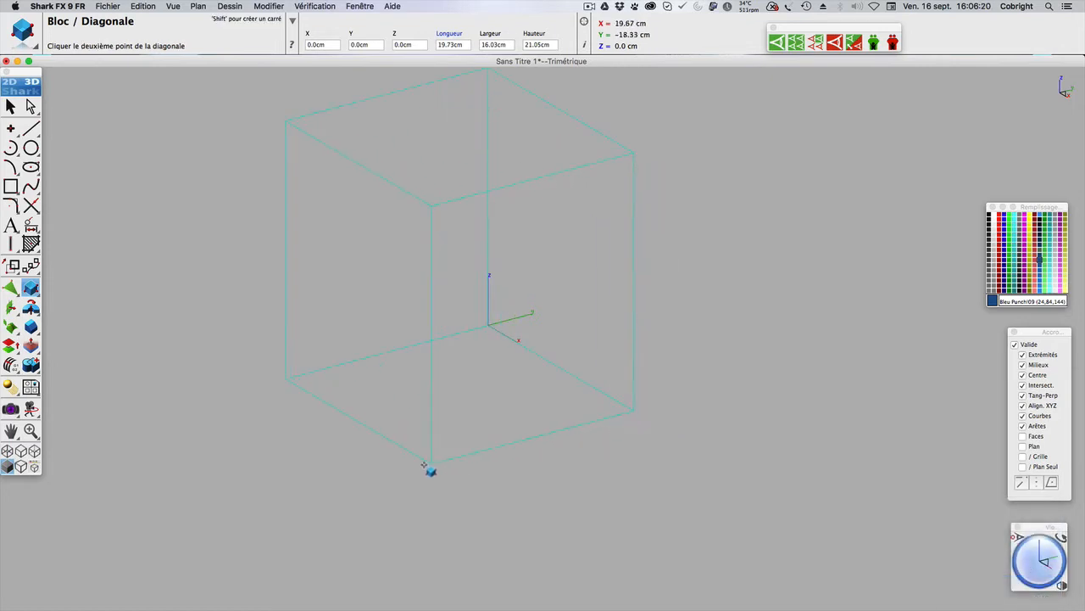
click(421, 460)
click(408, 239)
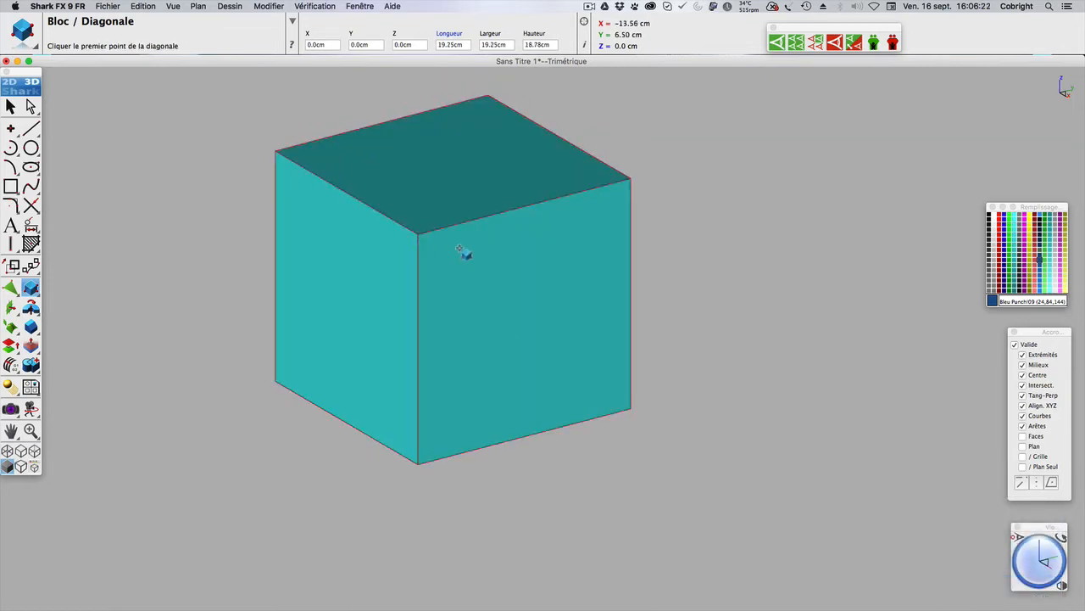
Apply a constant 5 cm chamfer to the block's left and front top edges
click(31, 329)
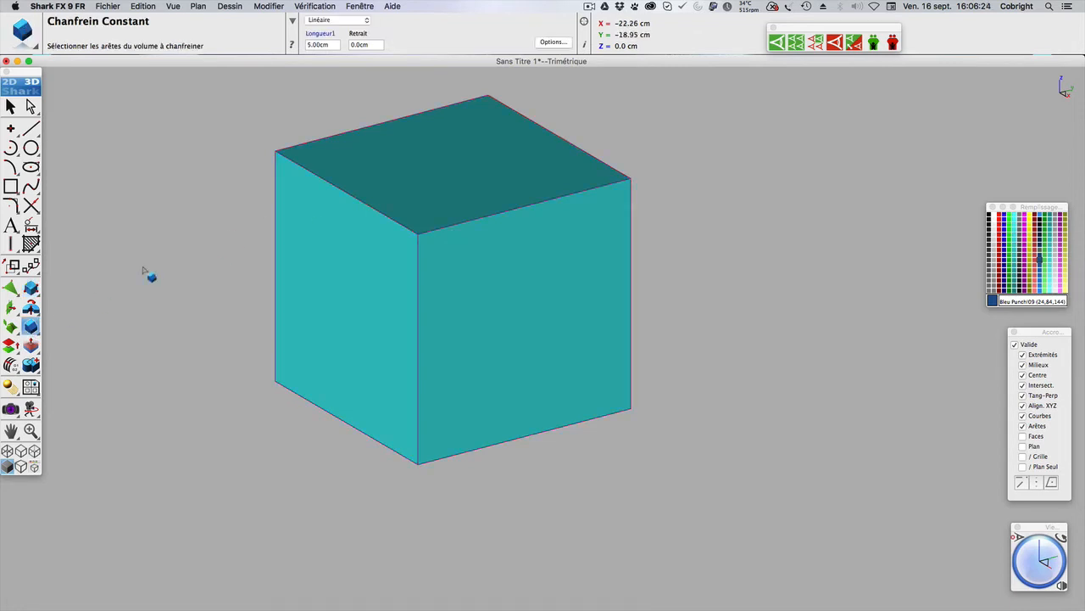
click(340, 191)
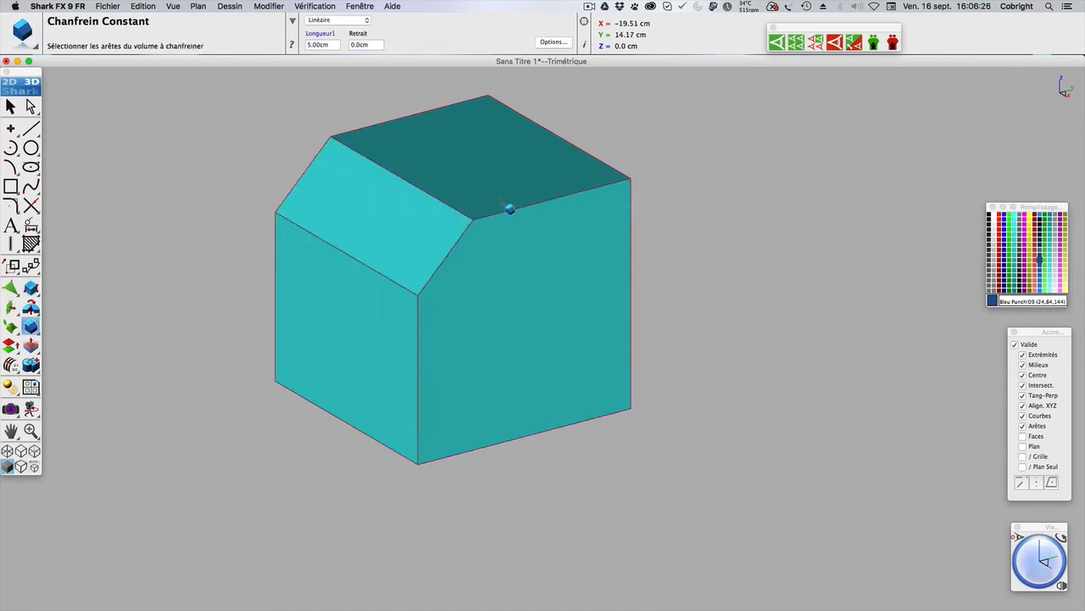
click(520, 207)
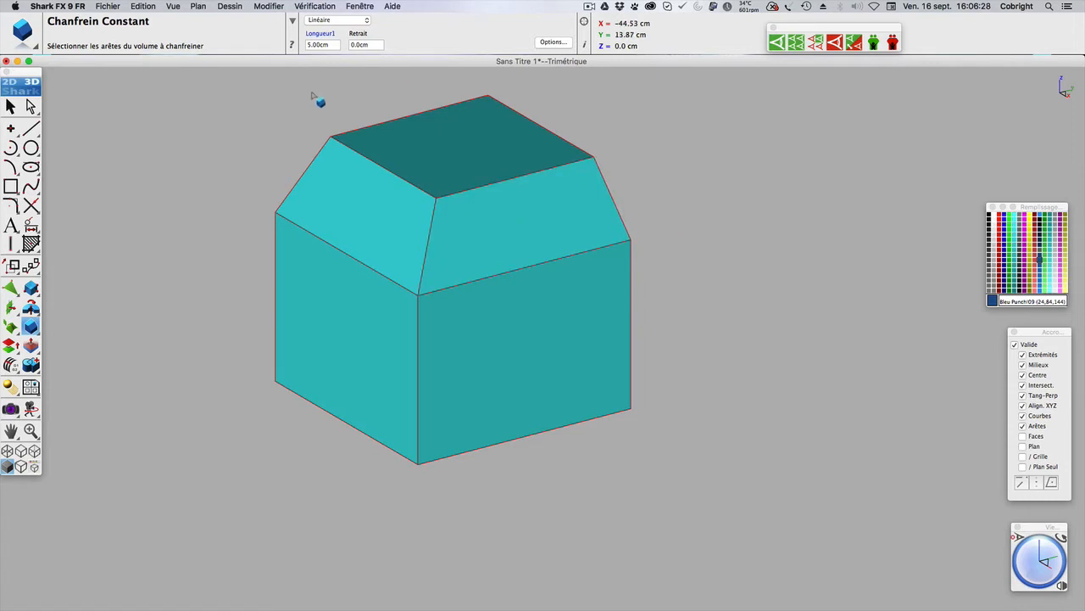
scroll(320, 100, up, 2)
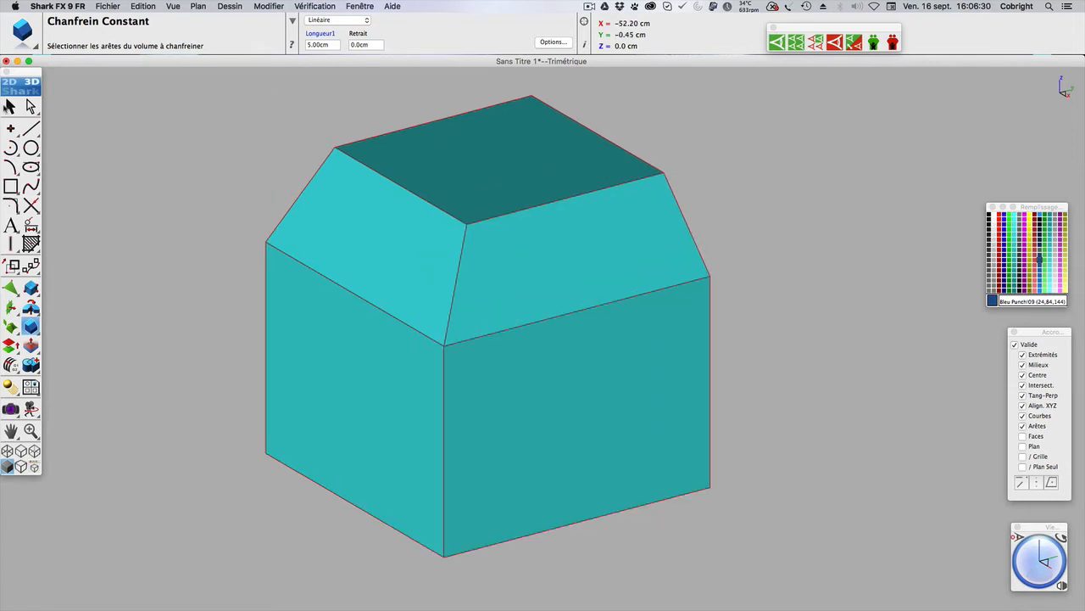
Show the work plane and turn off the object manipulation handles
click(10, 106)
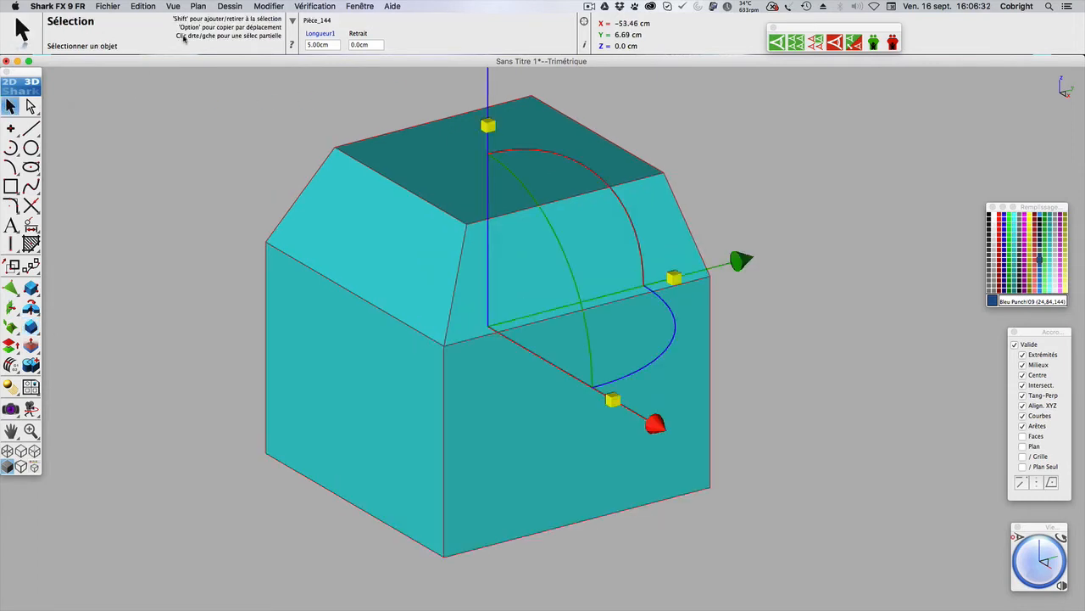
click(198, 6)
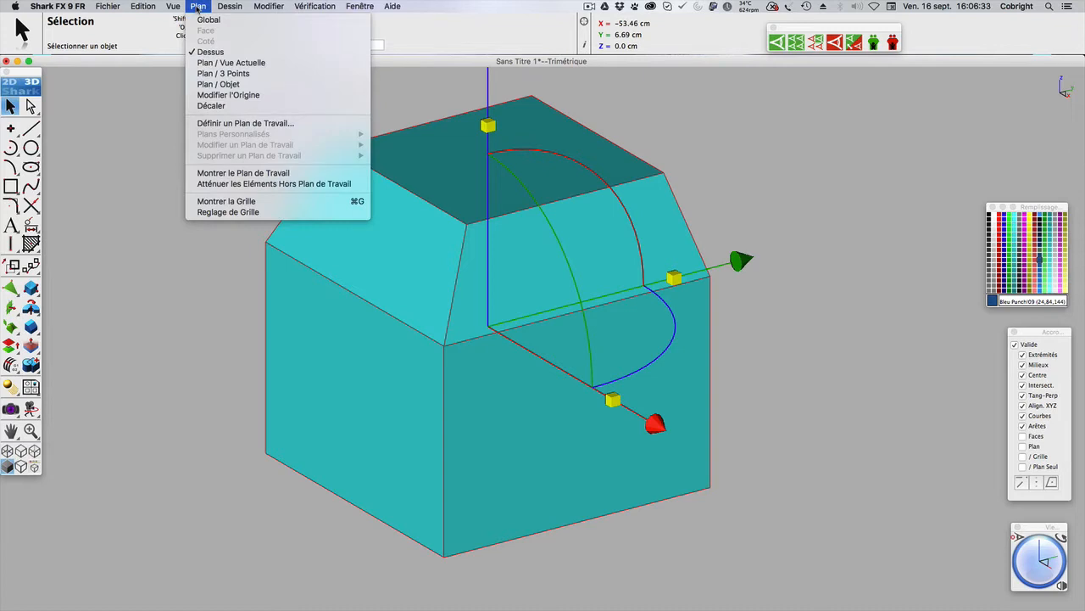
click(221, 175)
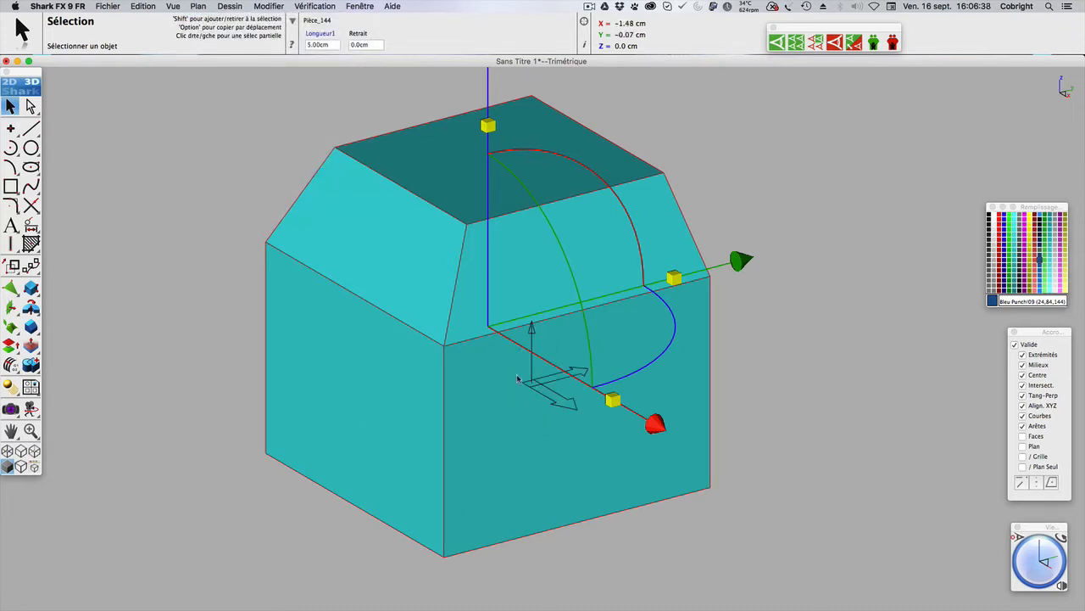
right_click(771, 344)
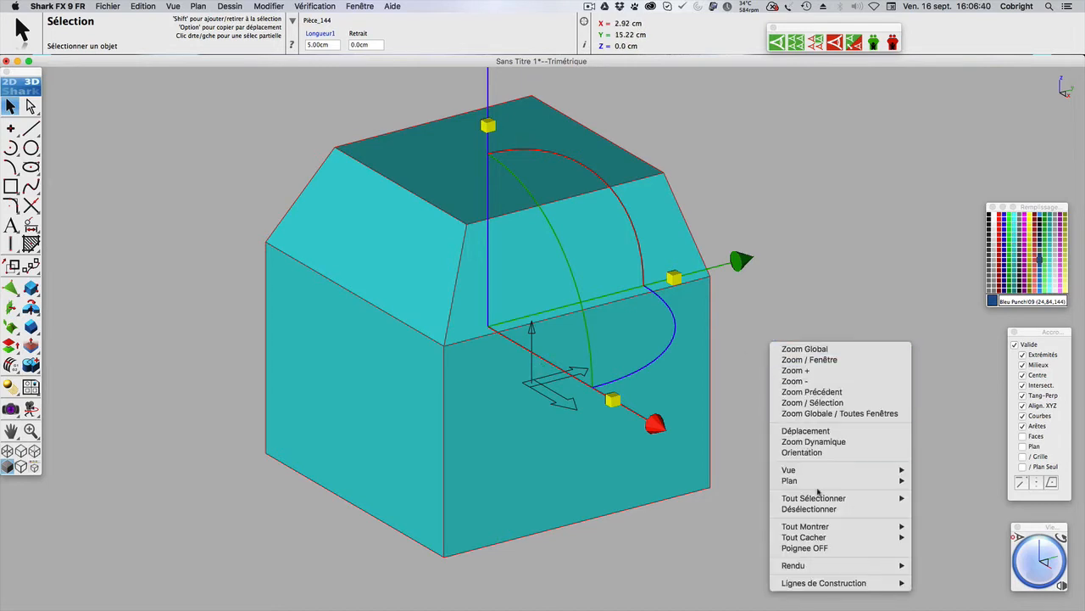
click(804, 548)
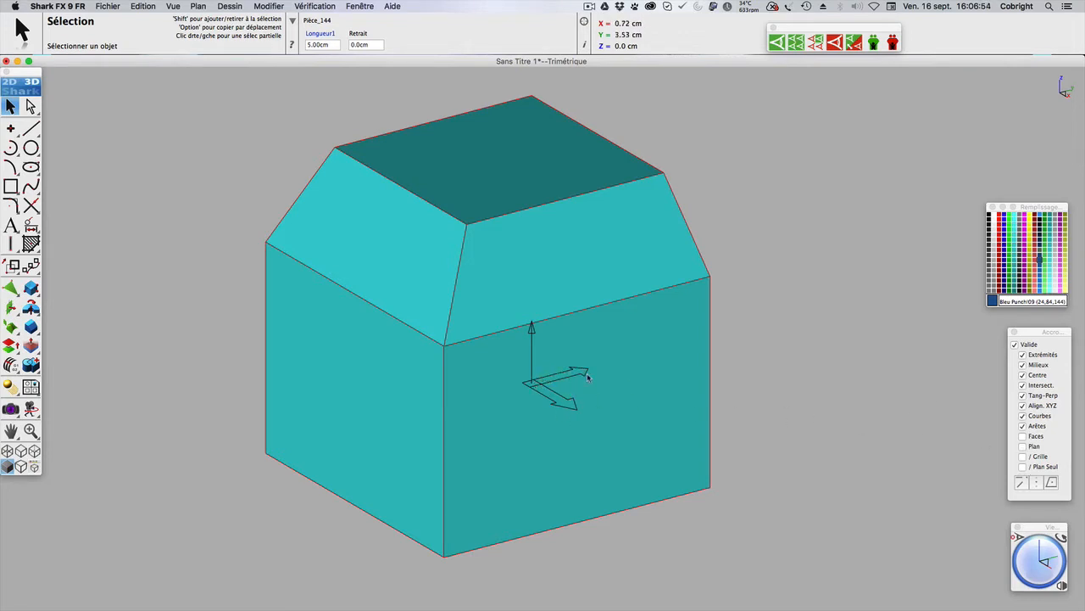
Enable snapping to faces, then place the work plane on the left chamfer and align it with that face
click(1024, 446)
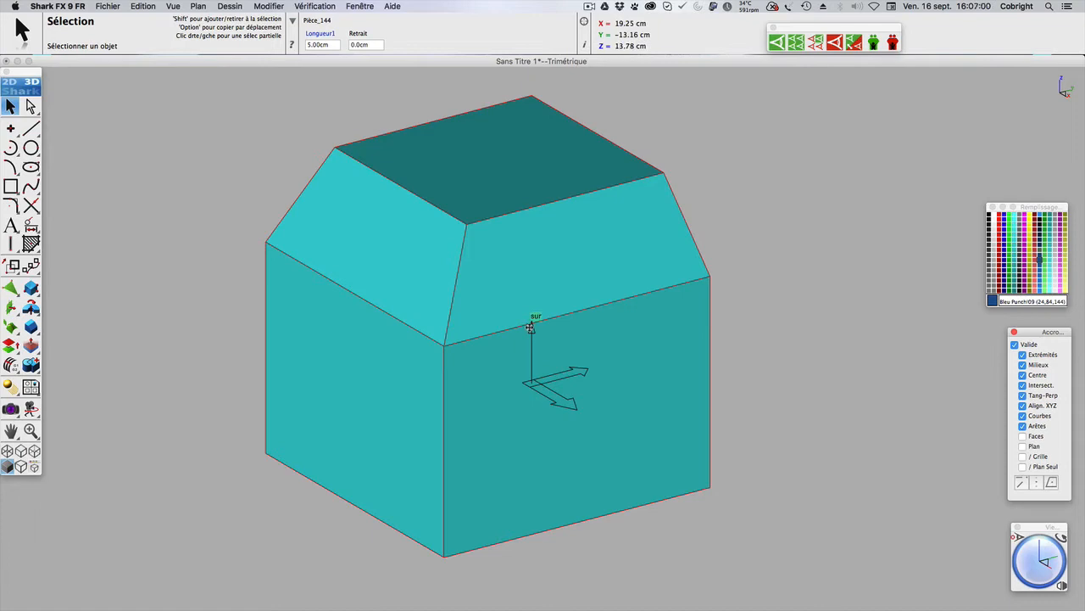
mouse_move(1031, 565)
mouse_down()
mouse_move(1026, 553)
mouse_move(1033, 560)
mouse_up()
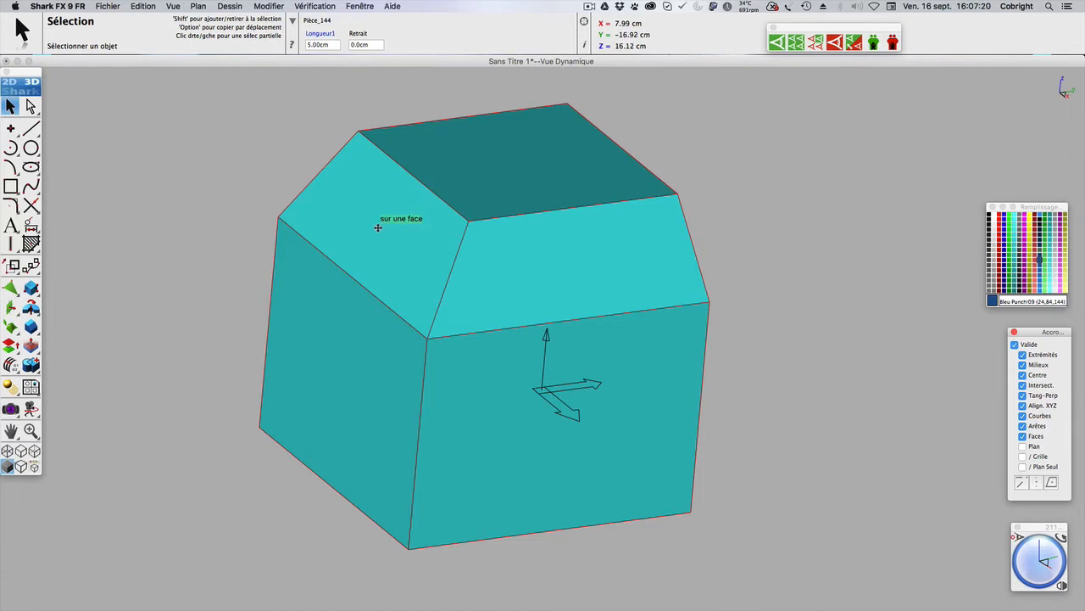
key(z)
key(x)
key(y)
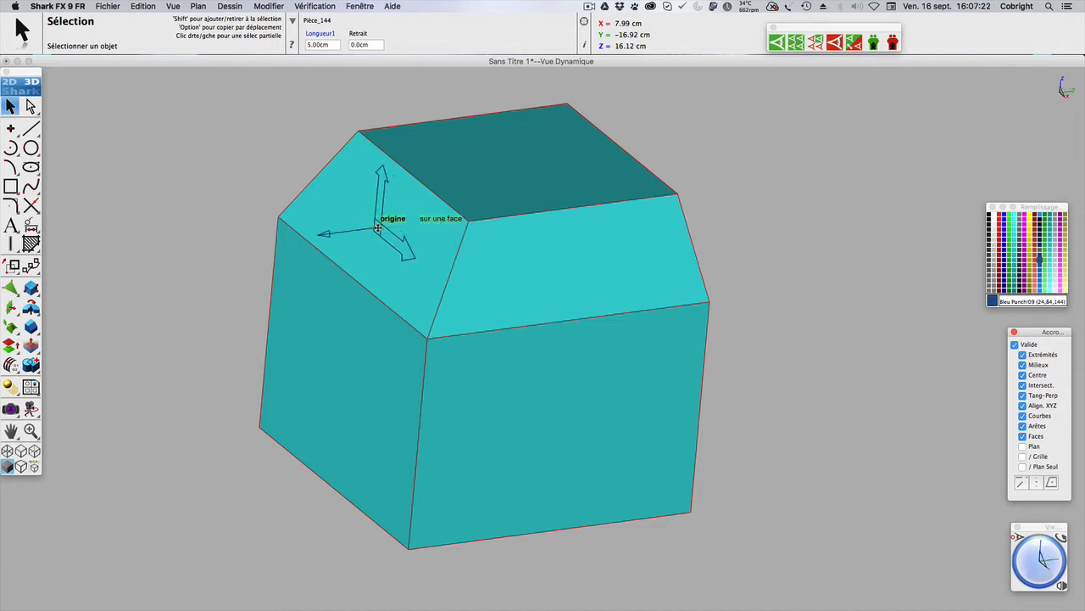
key(v)
key(g)
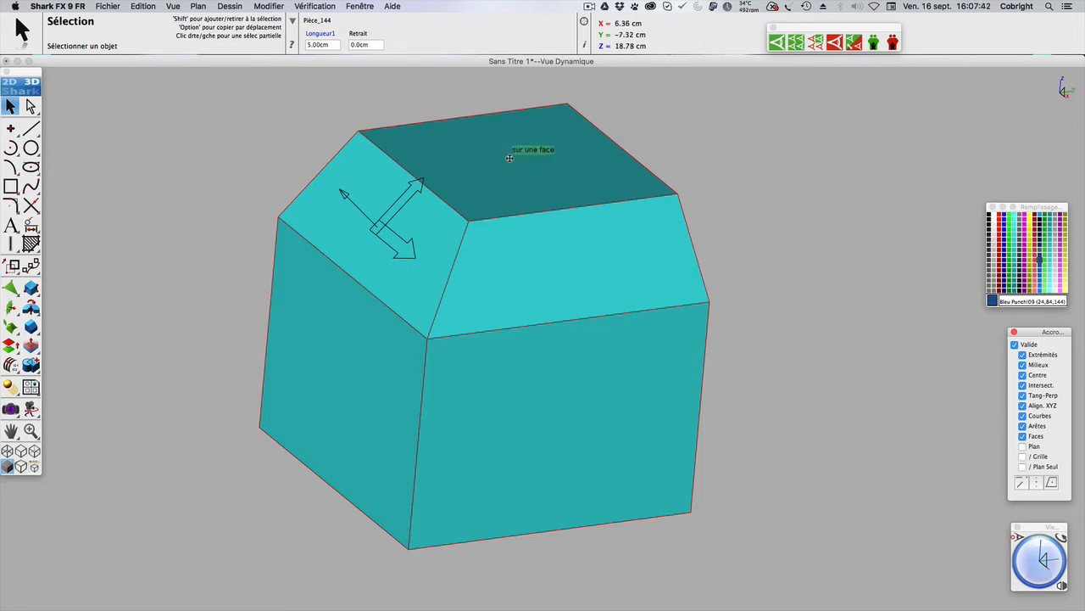
Move the globally oriented work plane across the top face, the front chamfer and the left vertical face
key(g)
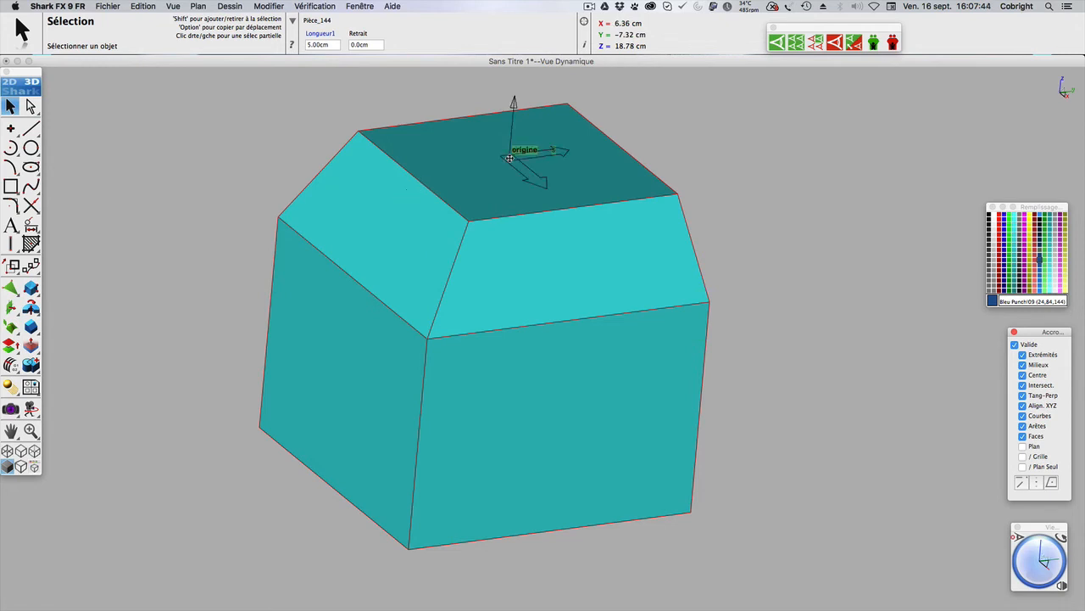
key(g)
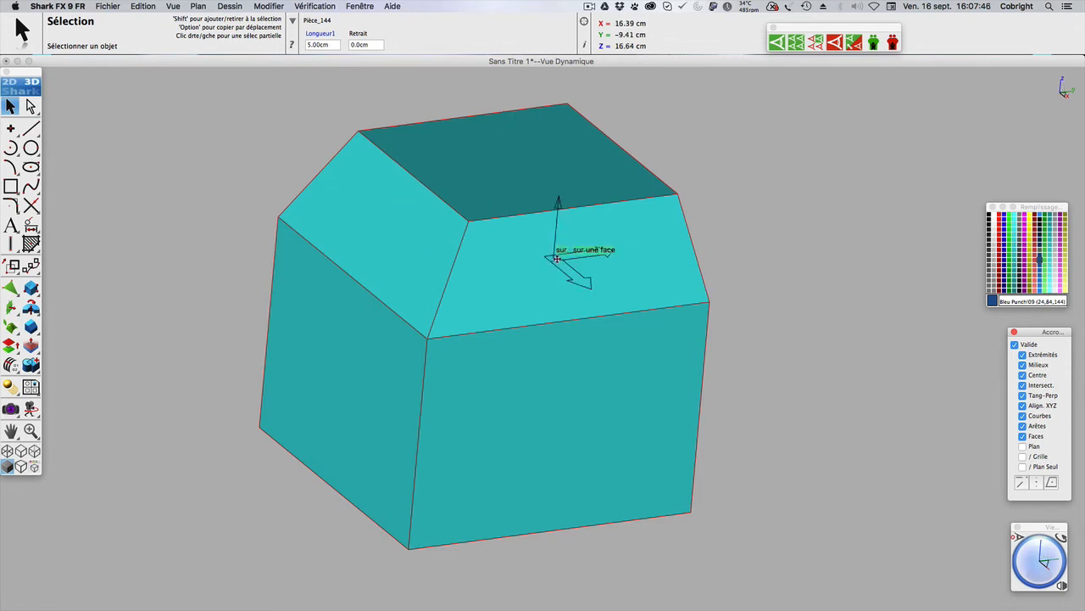
key(g)
key(g)
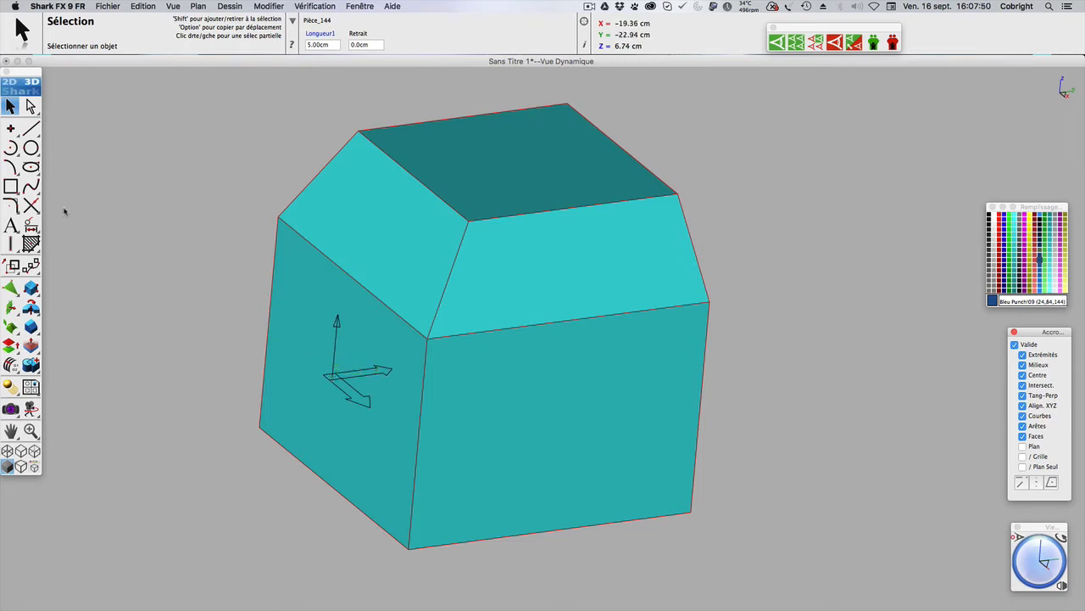
Draw a vertical line about 6.53 cm long beside the block and set the work plane at its lower endpoint
click(30, 128)
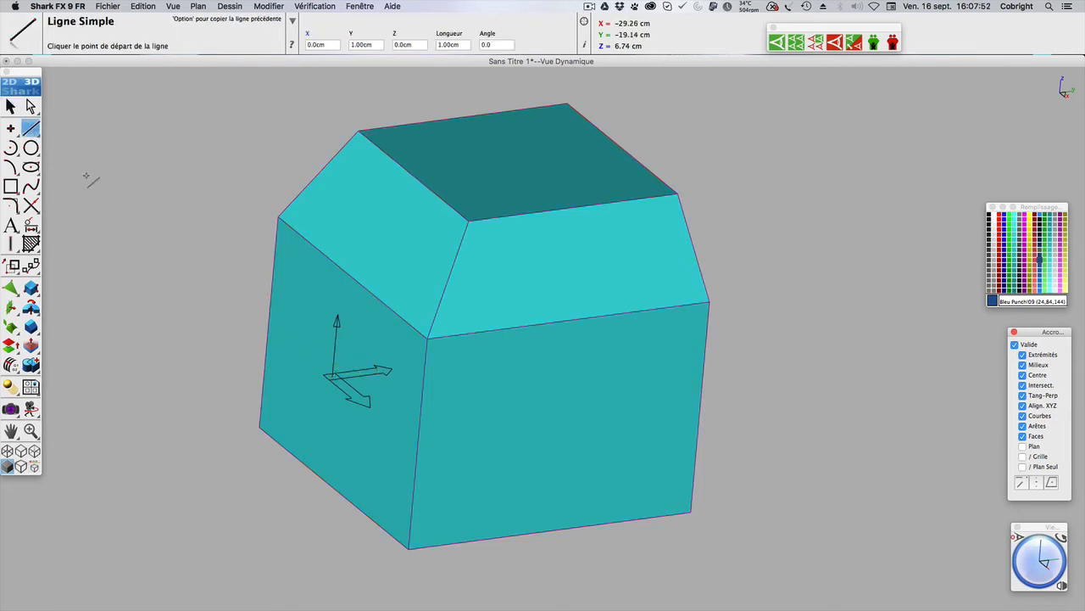
click(144, 307)
click(145, 209)
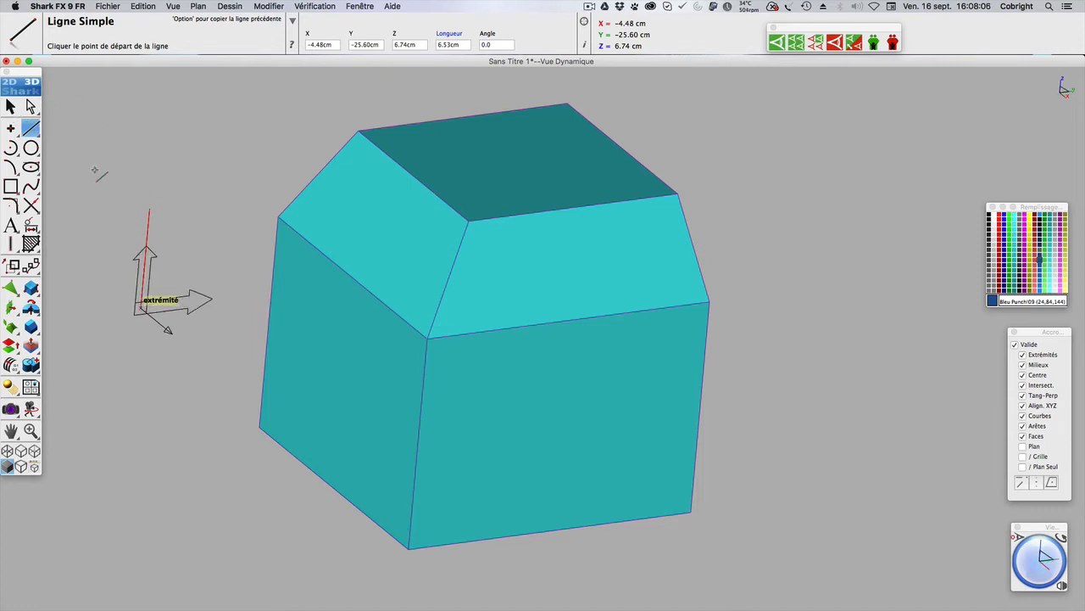
Delete the vertical line beside the block
click(10, 106)
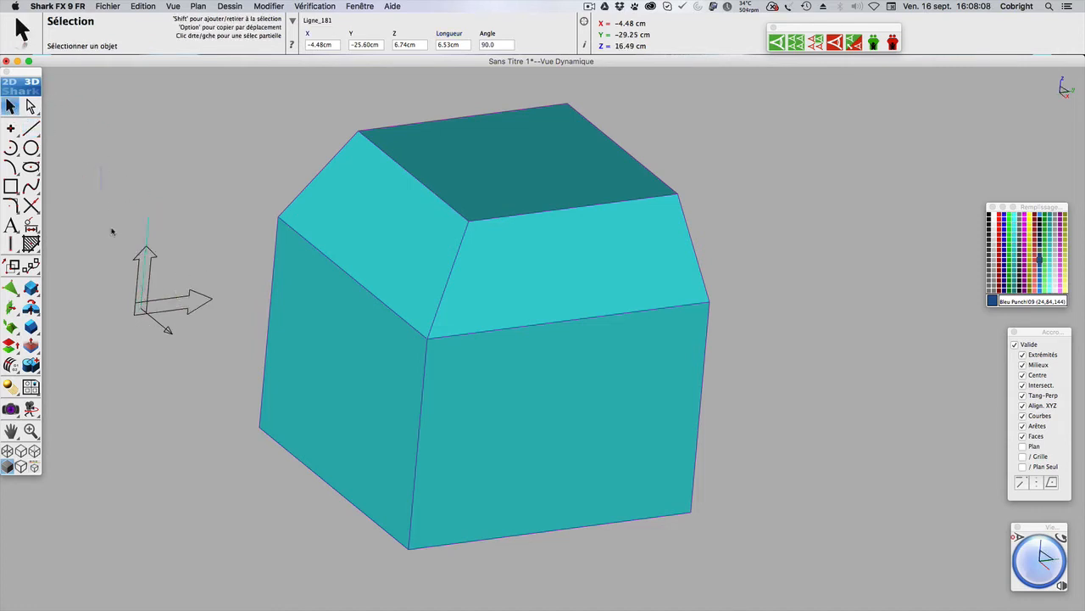
drag(102, 166, 209, 374)
click(209, 374)
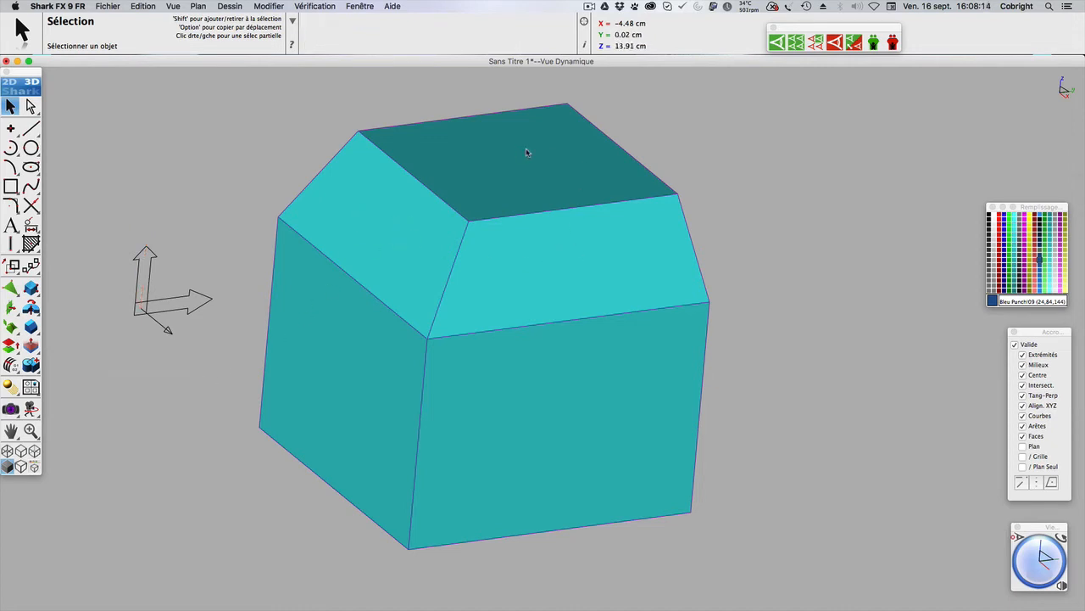
Select the block, move the work plane's origin onto the left chamfer and orient the plane to that sloped face
scroll(512, 244, down, 3)
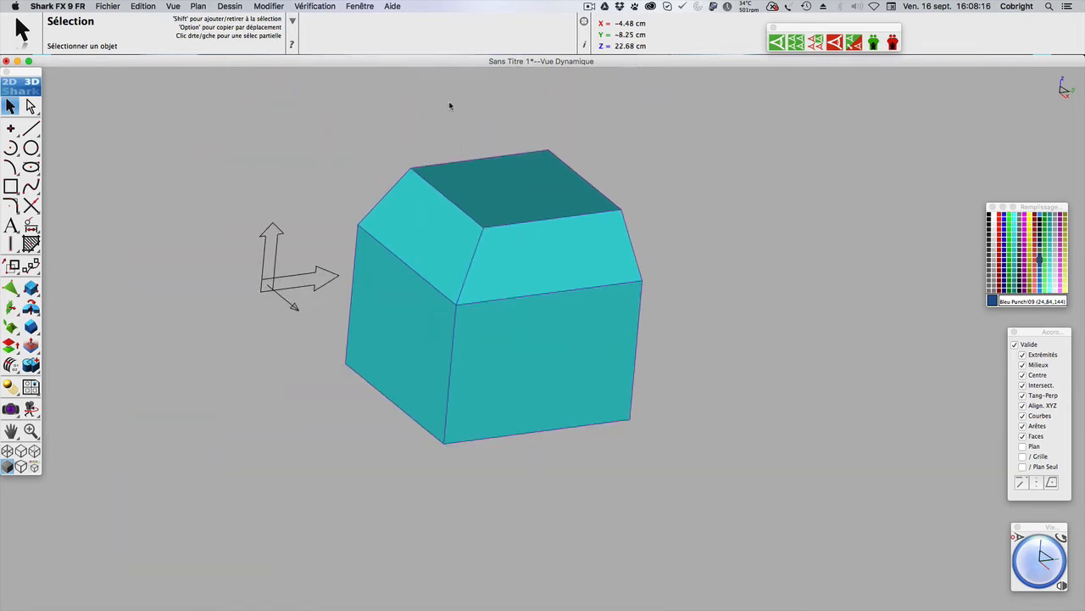
scroll(448, 107, up, 3)
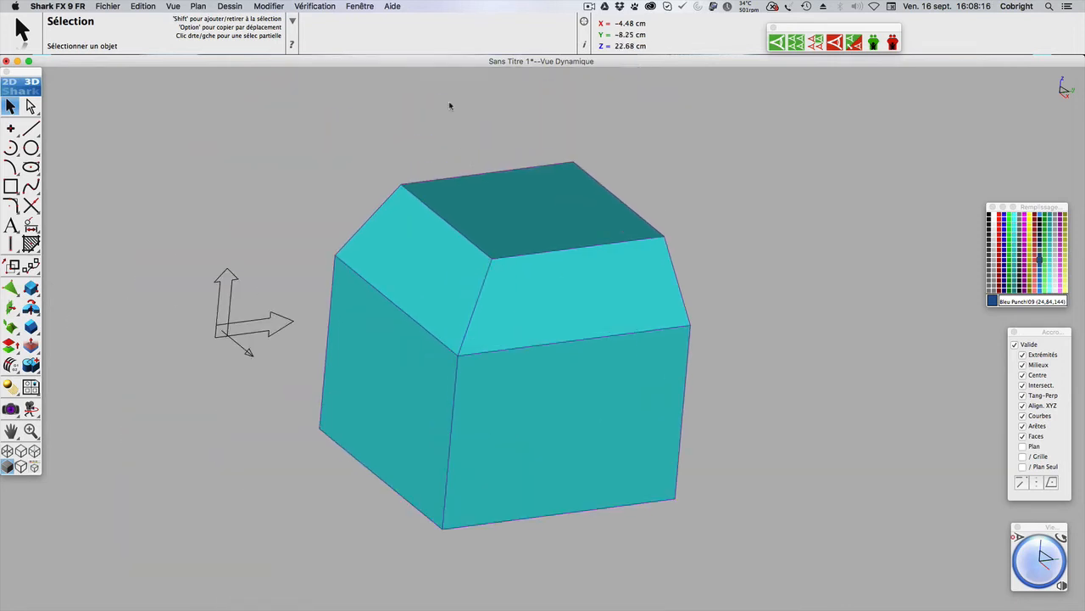
click(390, 257)
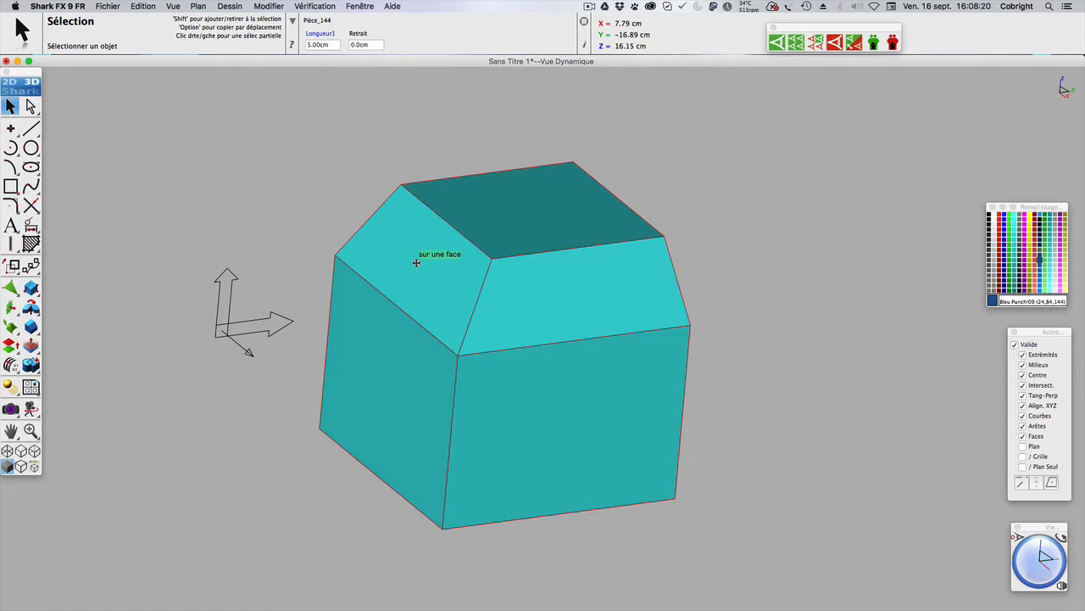
key(g)
key(r)
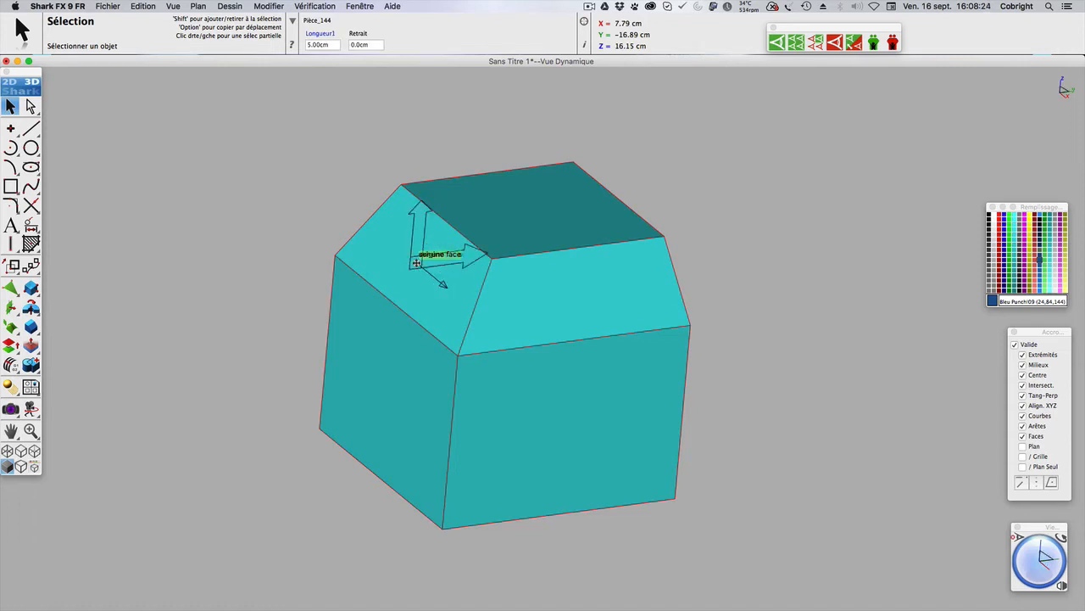
key(g)
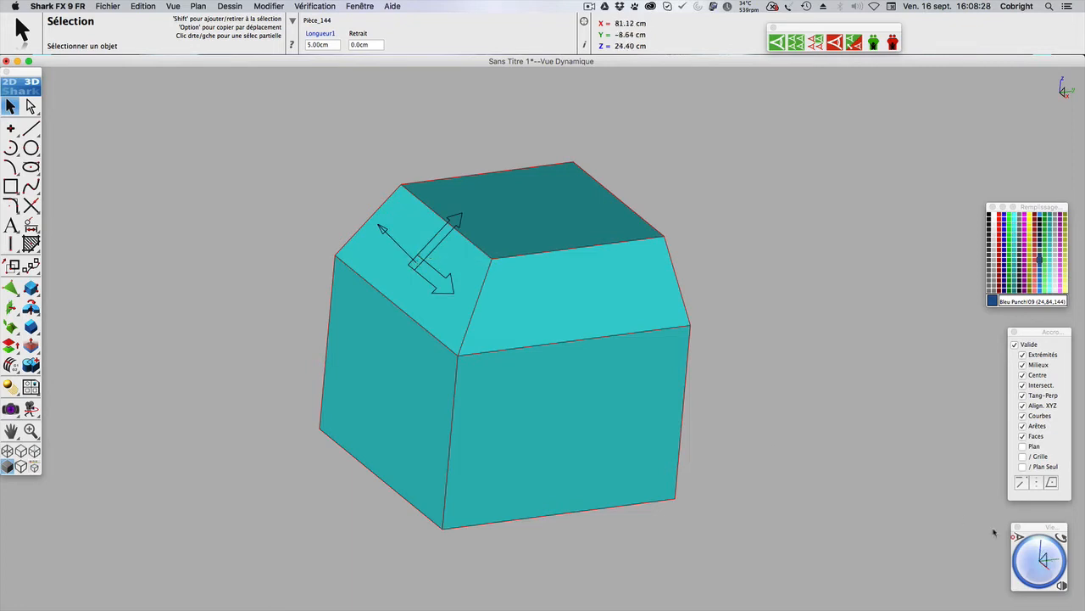
Enable snapping to the plane and draw a circle about 4.86 cm in diameter centred on the left chamfer's work plane origin
mouse_move(1052, 566)
mouse_down()
mouse_move(1038, 563)
mouse_move(1055, 565)
mouse_up()
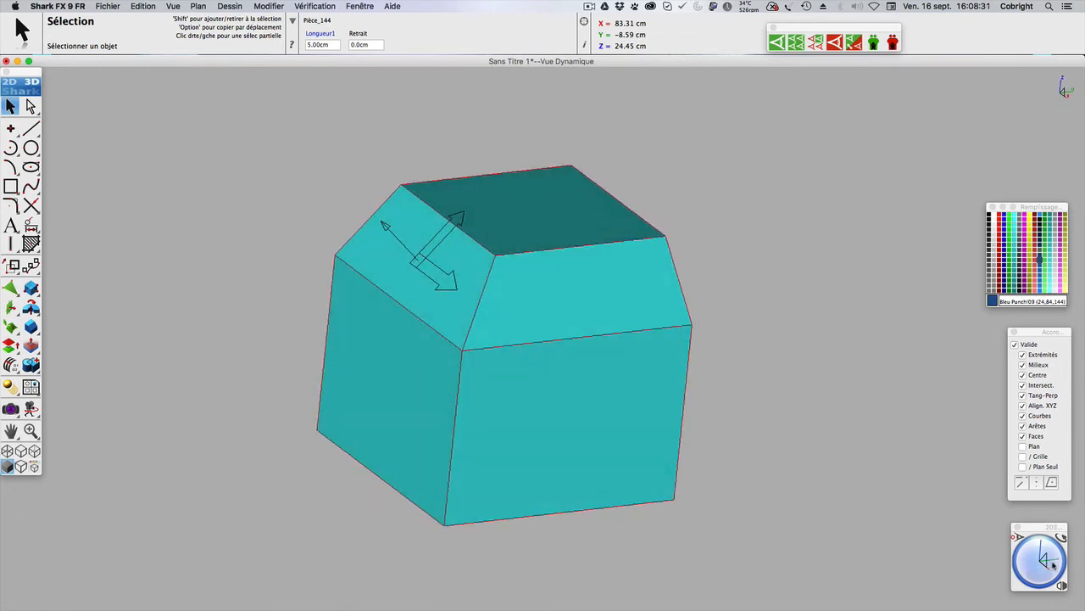
click(1022, 447)
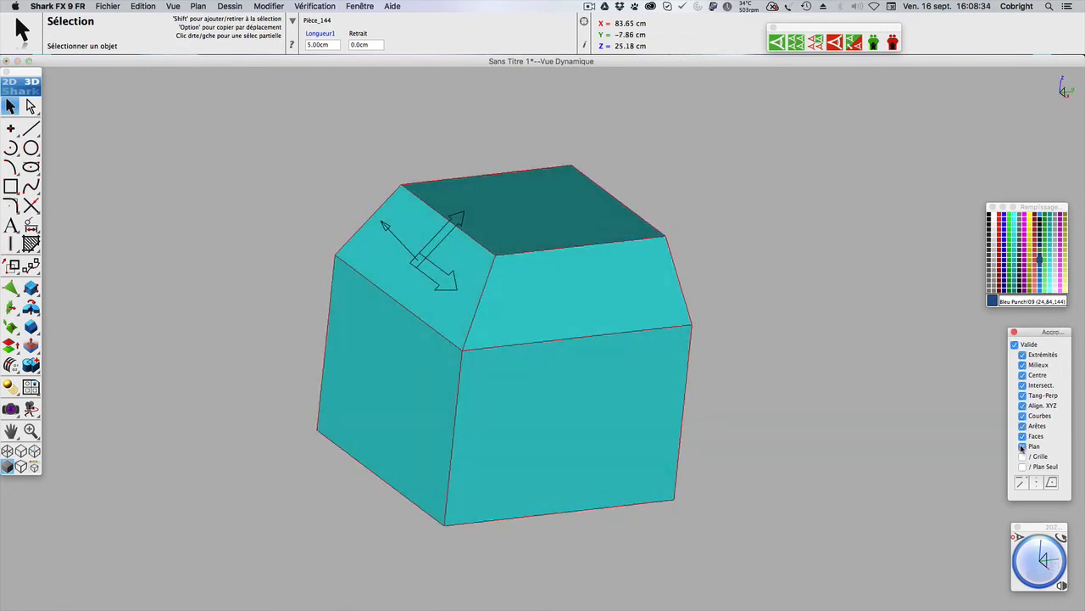
drag(30, 149, 70, 149)
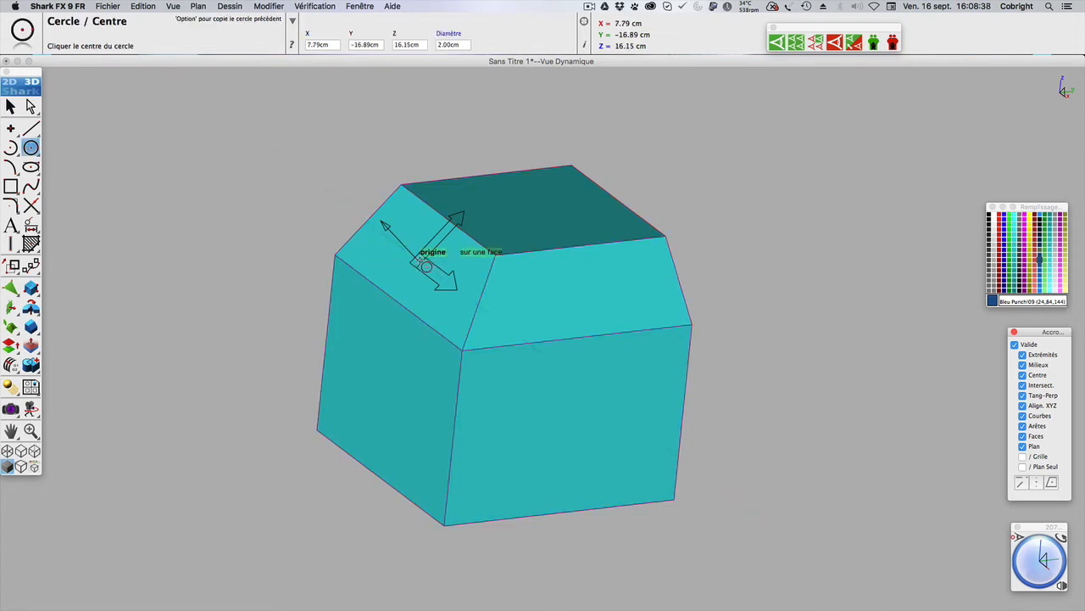
click(425, 265)
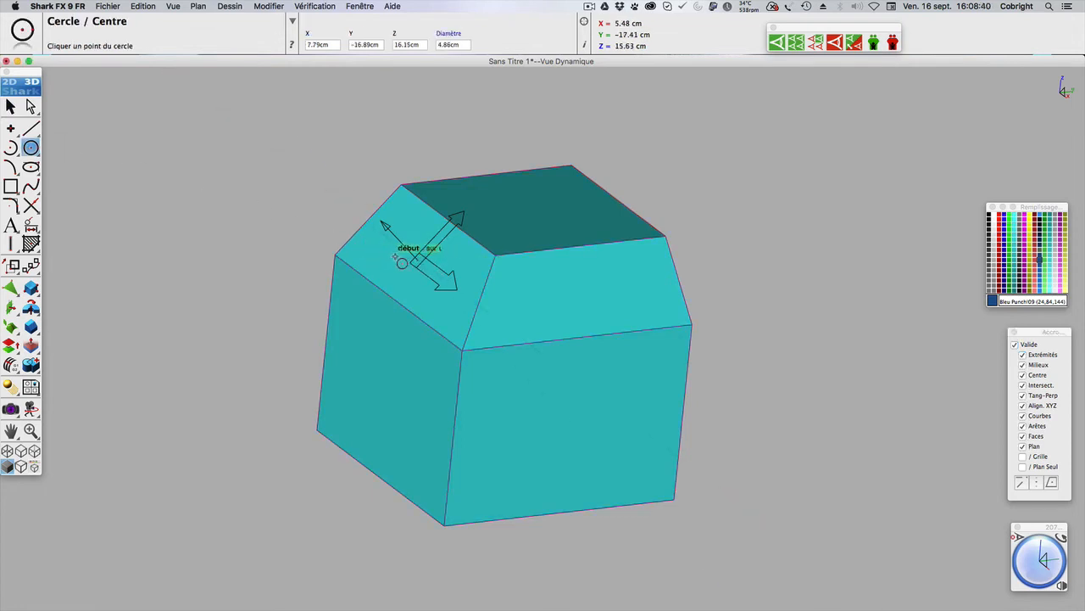
click(395, 257)
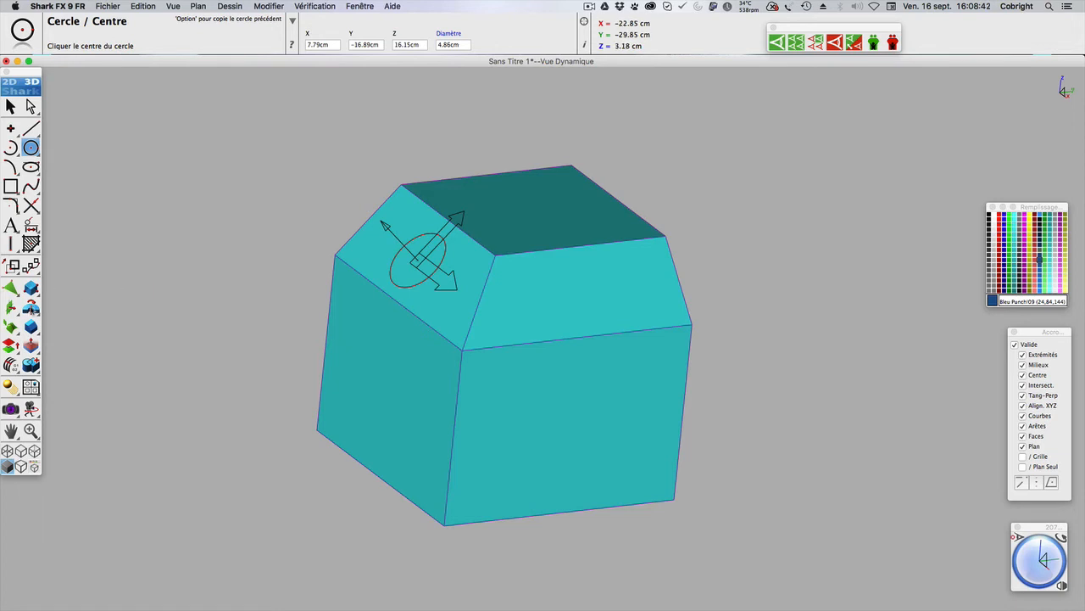
Extrude the circle on the left chamfer using the Distance option
drag(31, 309, 70, 310)
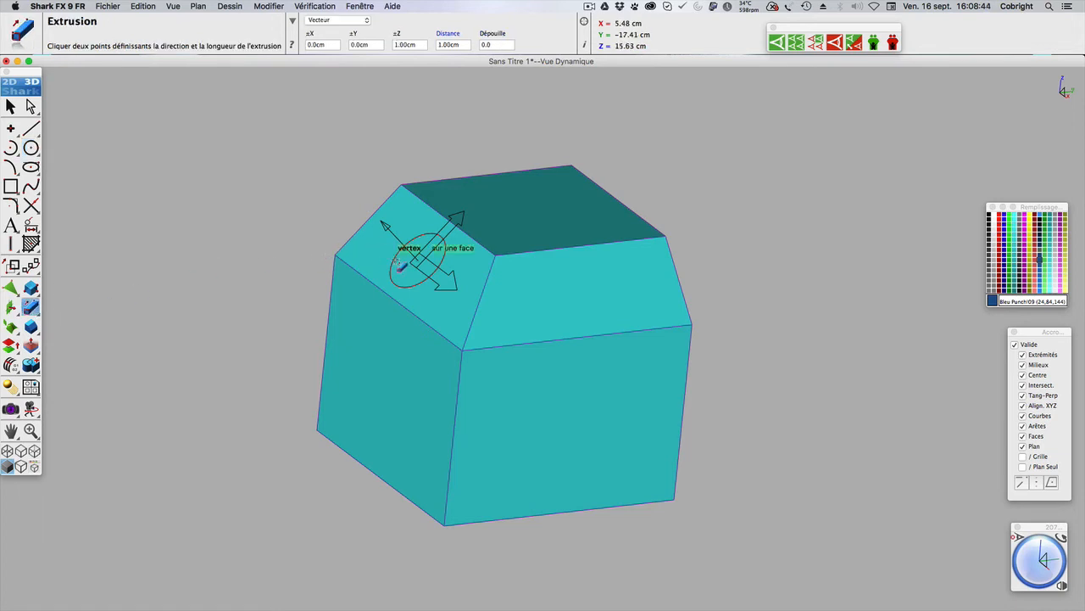
click(336, 20)
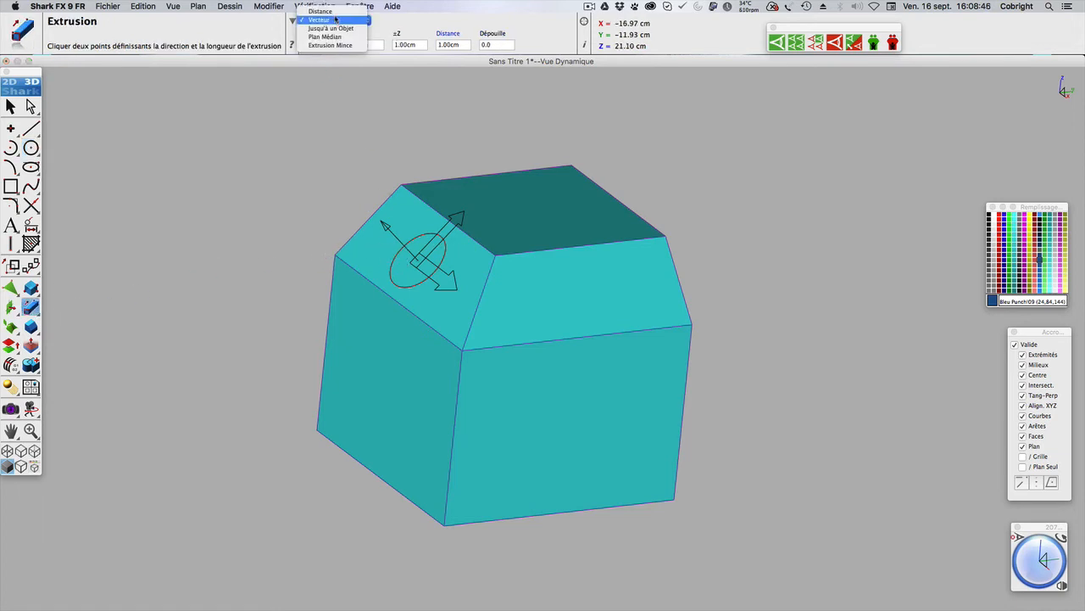
click(320, 11)
click(403, 252)
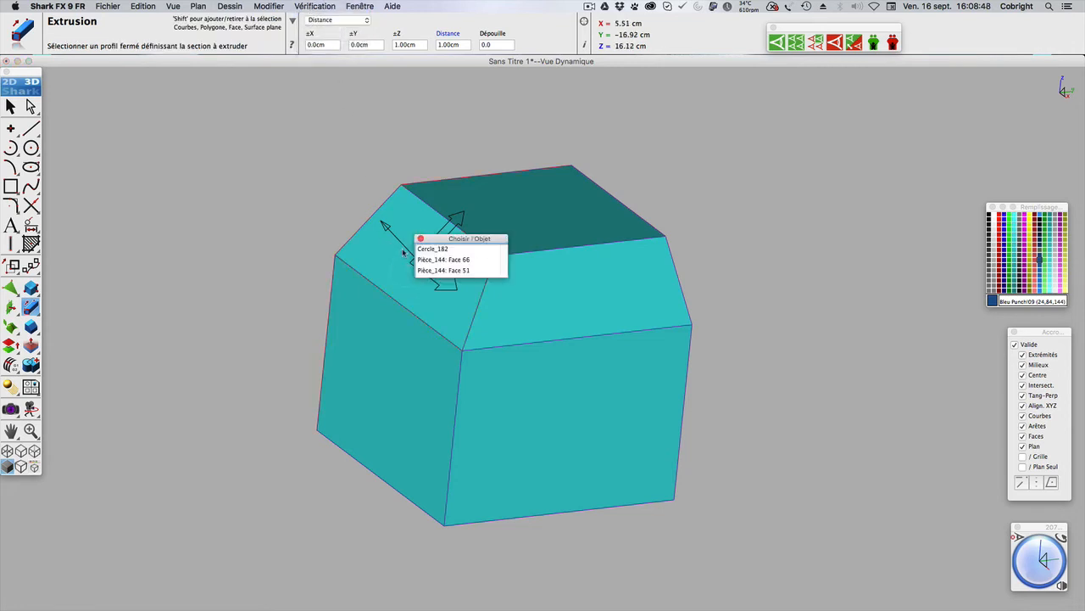
click(431, 249)
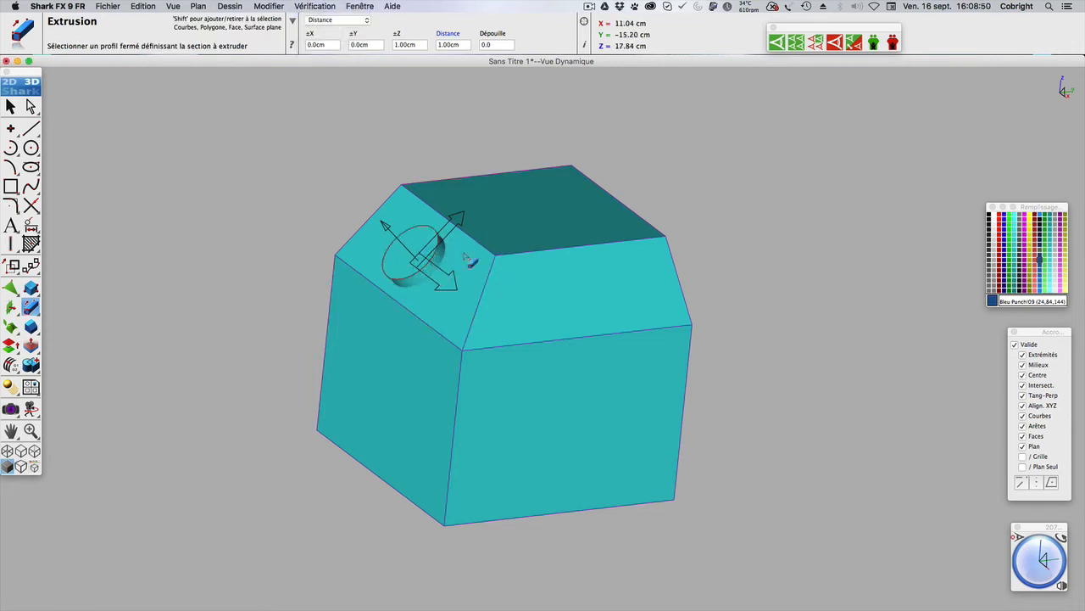
Set the extrusion distance of the left chamfer's cylinder to 5 cm
click(437, 45)
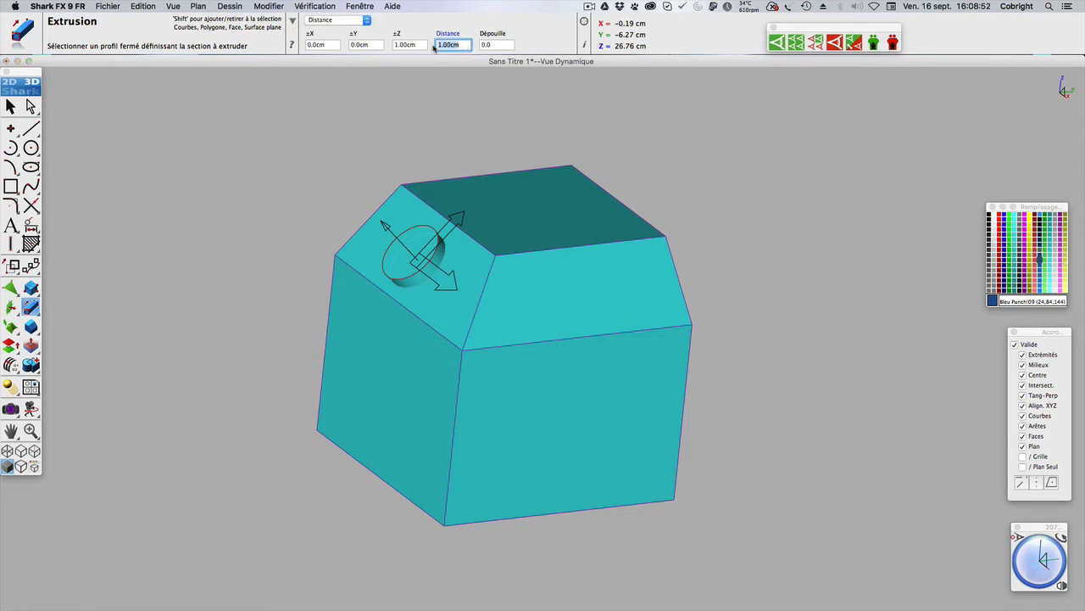
text(5)
key(Return)
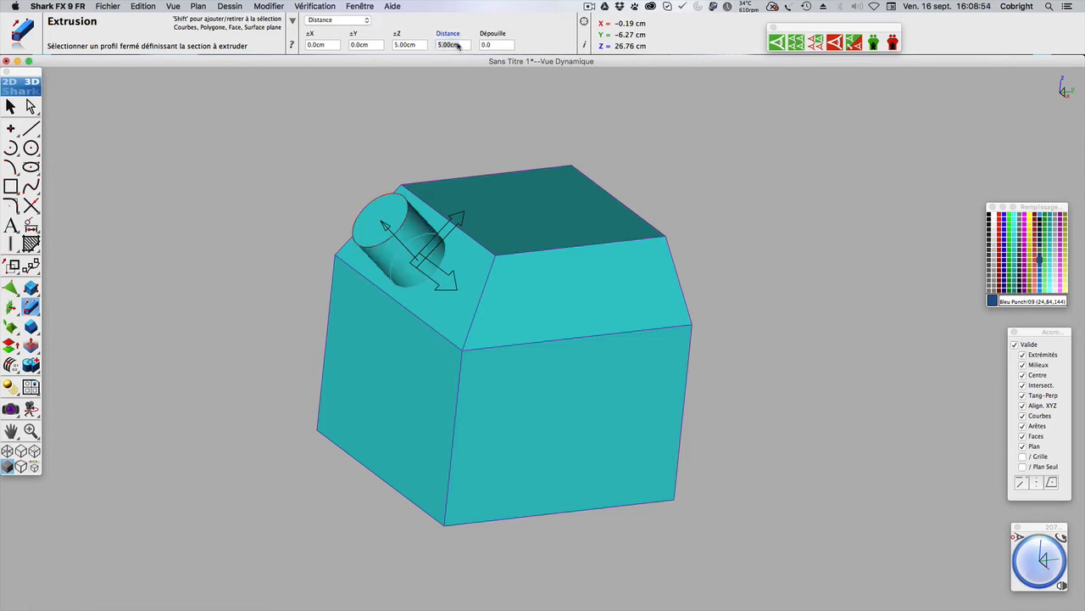
click(10, 106)
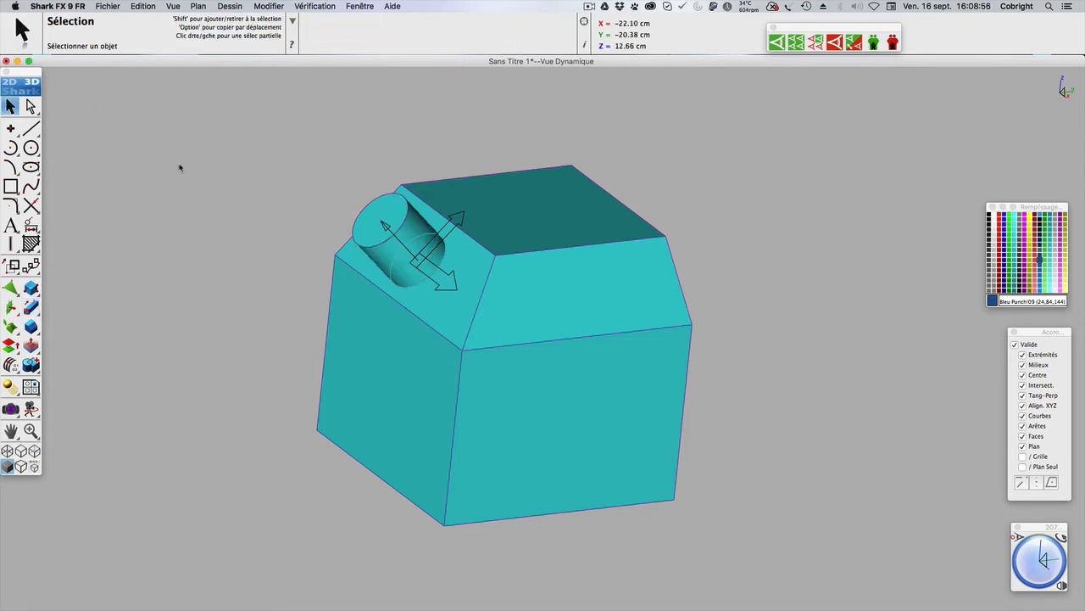
Disable snapping to the plane, select the block and place the work plane on the chamfer next to the one carrying the cylinder
mouse_move(1038, 562)
mouse_down()
mouse_move(1016, 569)
mouse_move(1023, 560)
mouse_up()
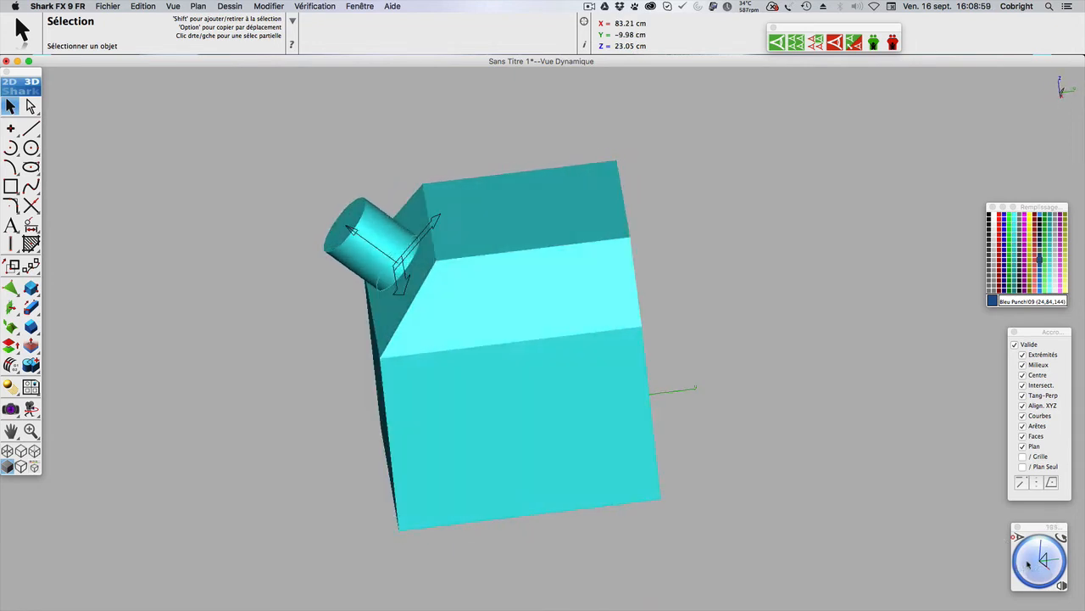
click(1022, 446)
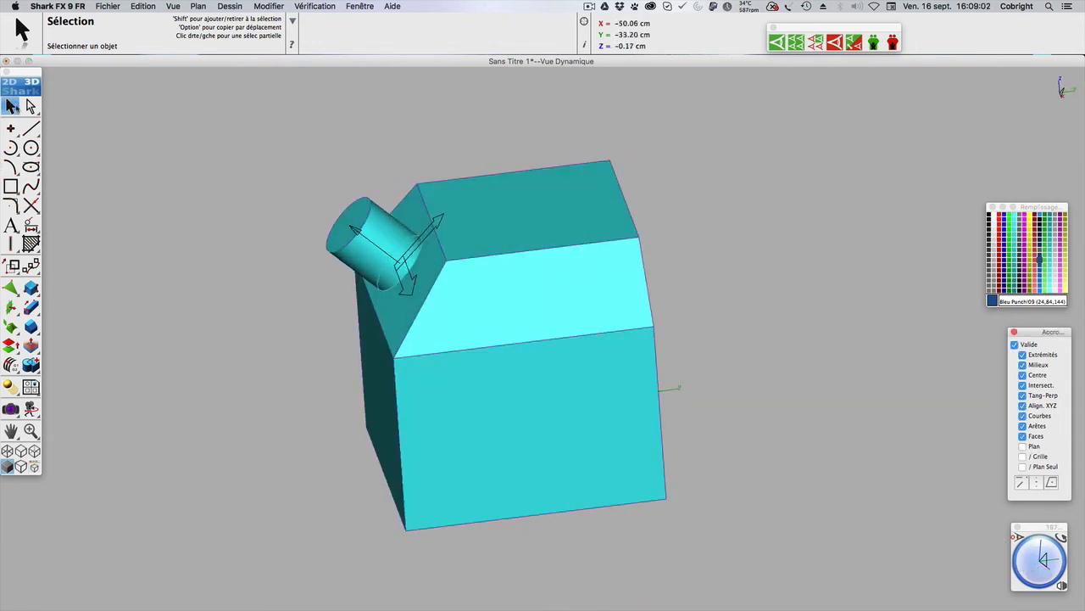
click(501, 284)
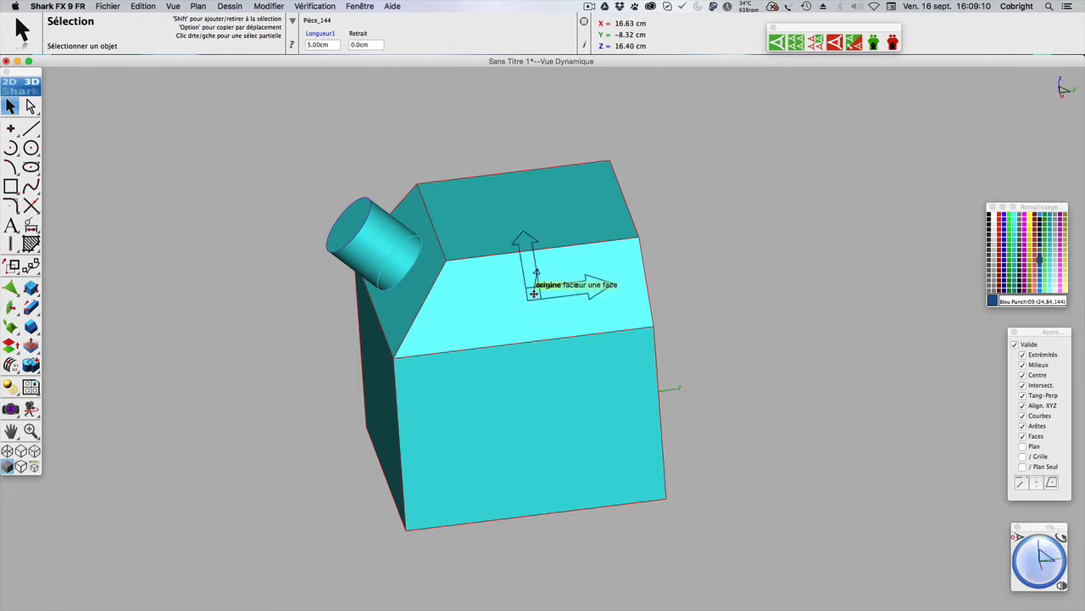
drag(1029, 580, 1060, 549)
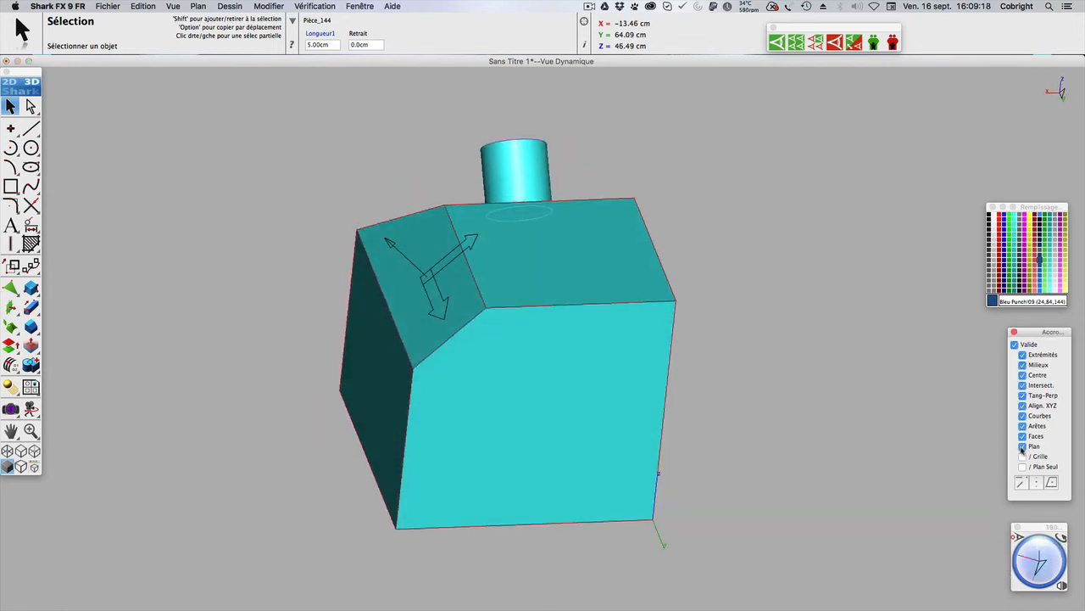
Draw a circle about 4.7 cm in diameter at the work plane origin on the second chamfer and extrude it 5 cm
click(31, 148)
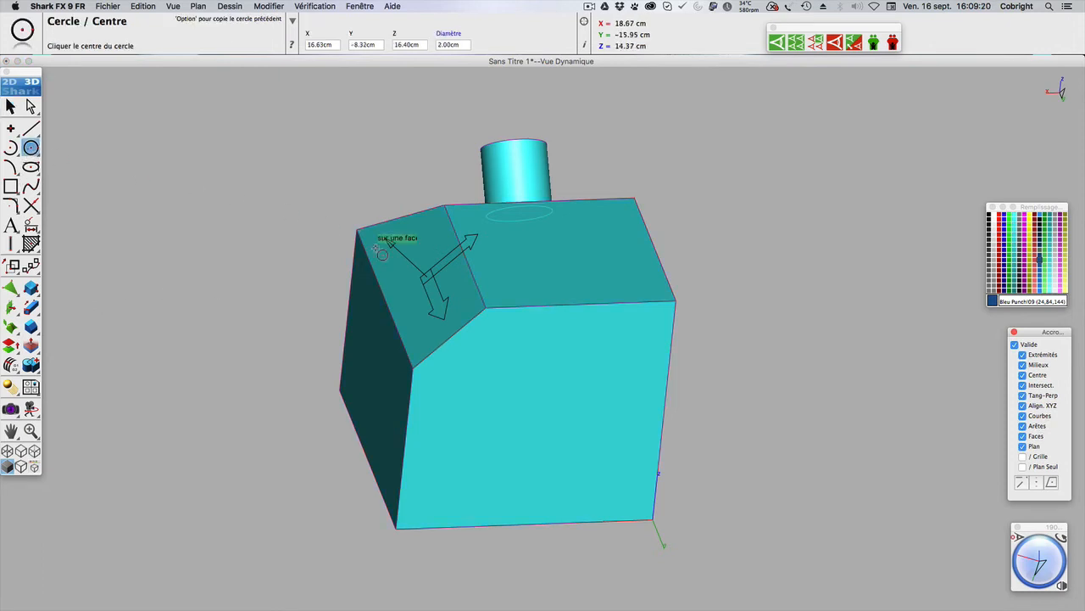
click(431, 268)
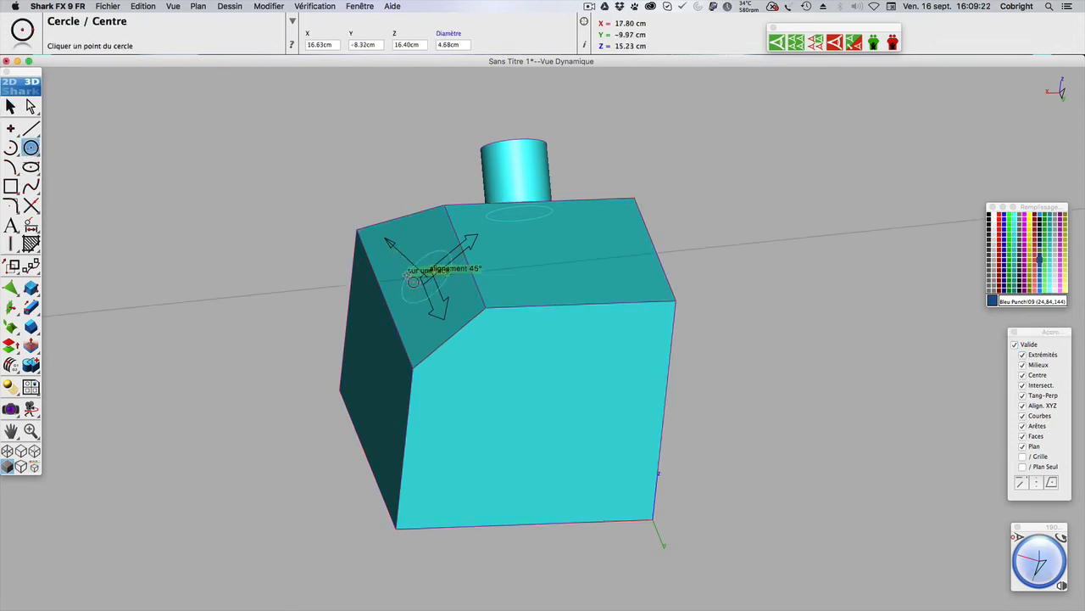
click(414, 282)
click(30, 306)
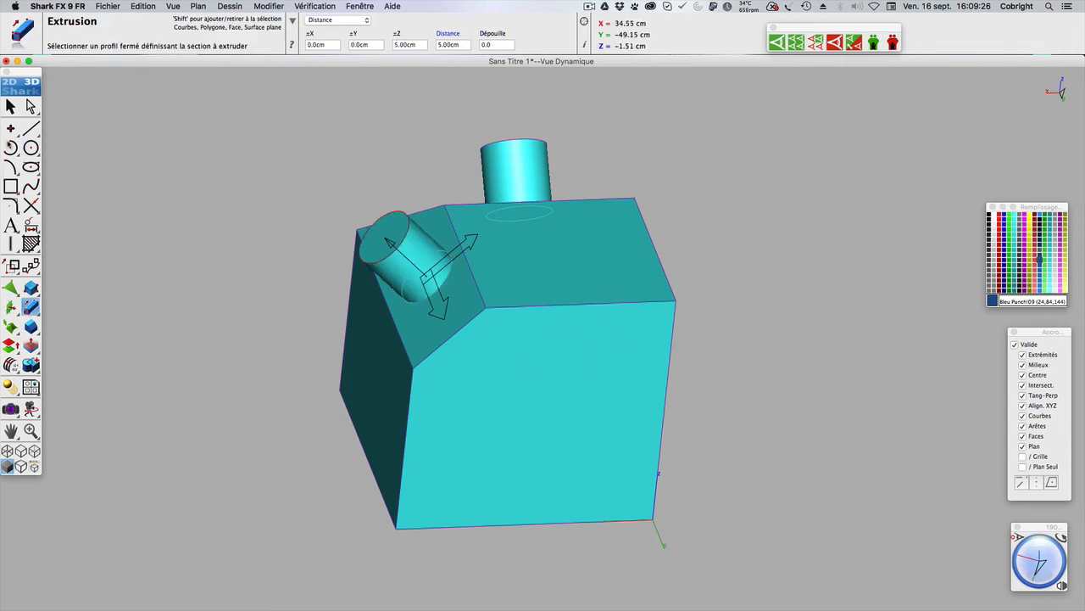
click(10, 105)
Disable snapping to the plane, select the block and move the work plane onto its top face
click(1022, 446)
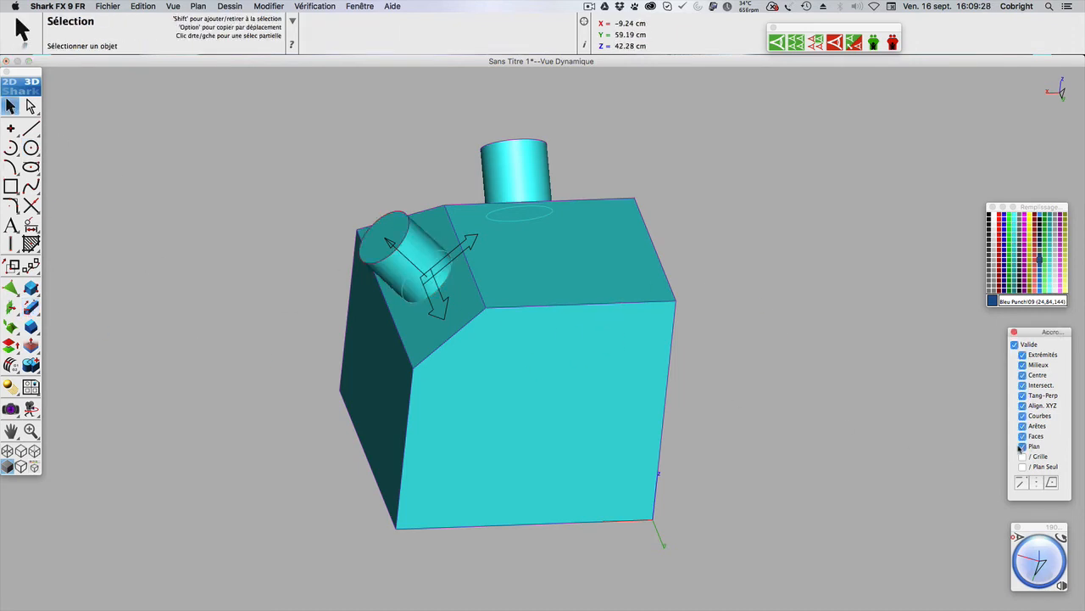
drag(1034, 560, 1034, 565)
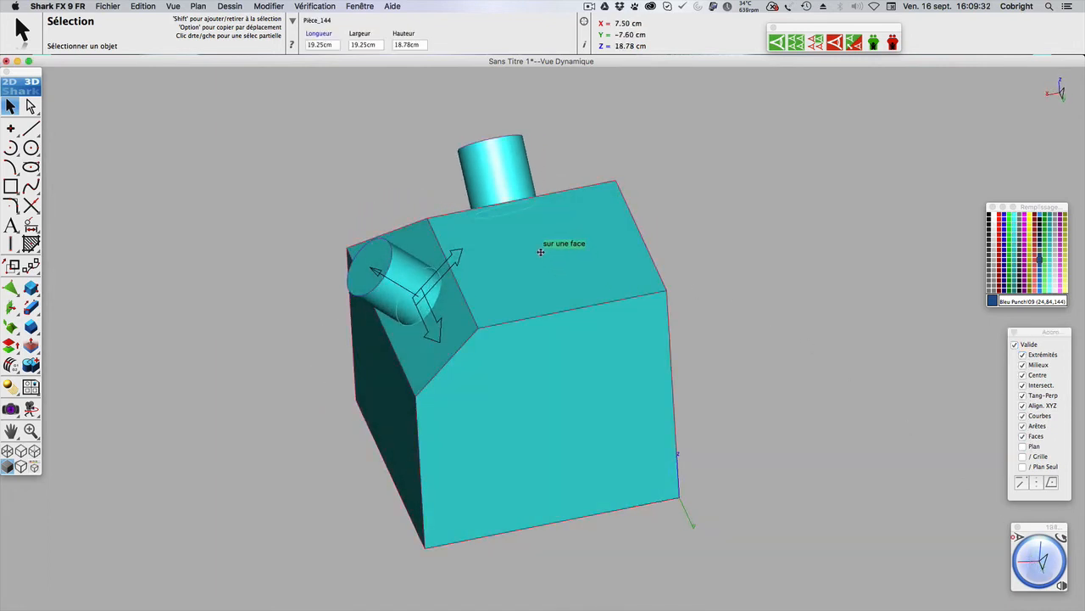
click(1039, 552)
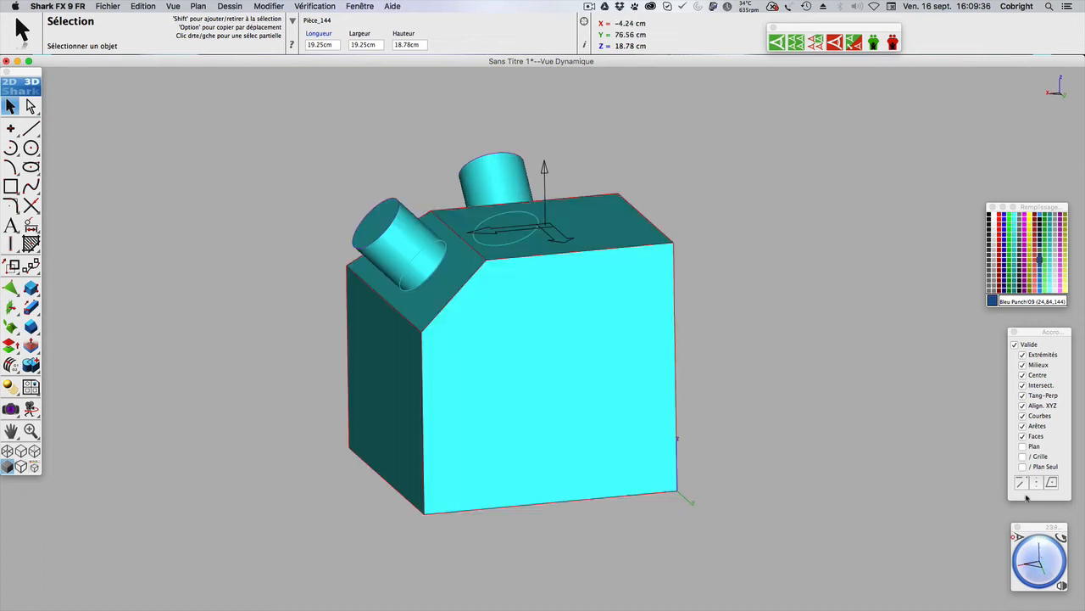
Enable snapping to the plane and draw a circle about 7.9 cm in diameter centred on the top face's work plane origin
click(1023, 446)
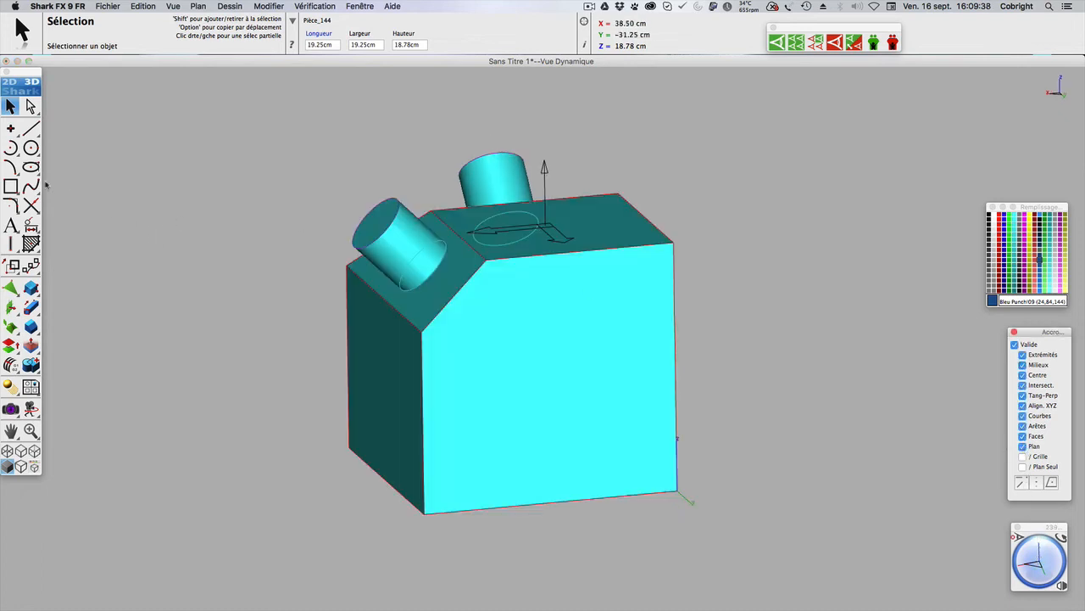
click(31, 148)
click(543, 227)
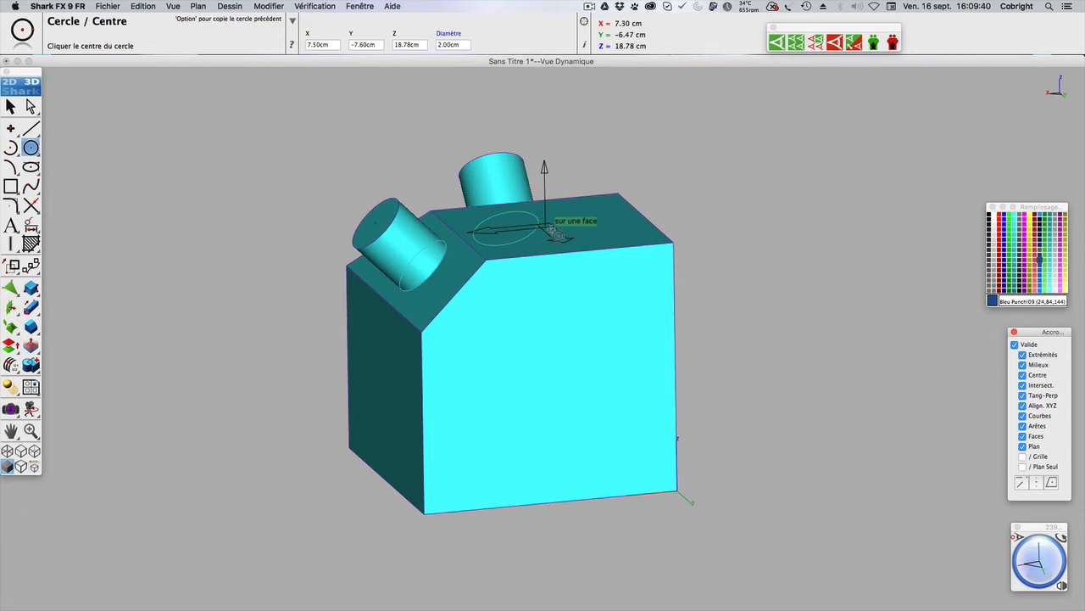
click(527, 241)
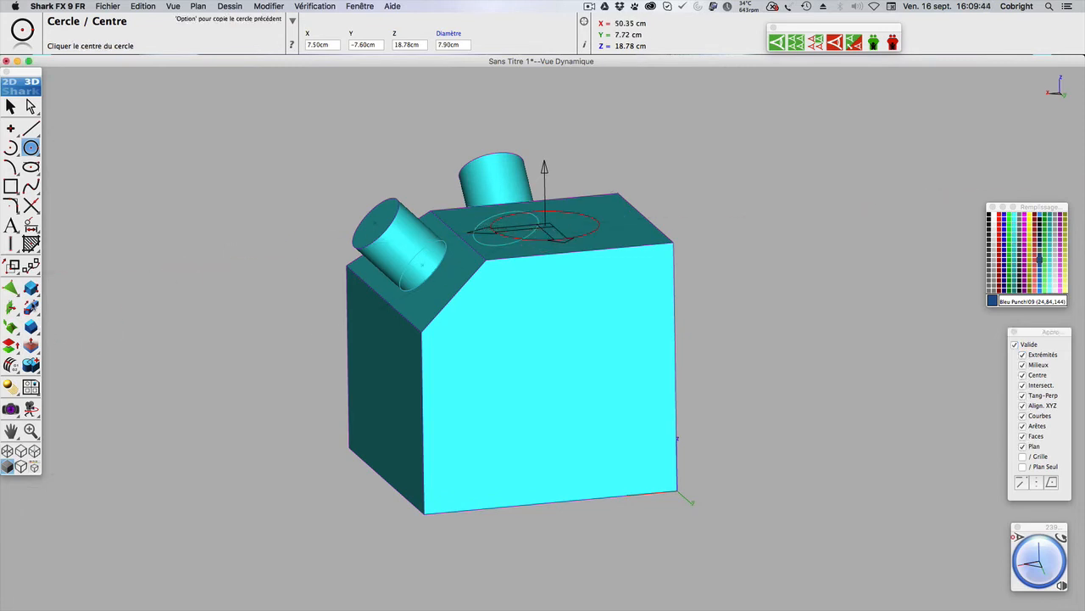
Extrude the top face's circle 5 cm
click(31, 306)
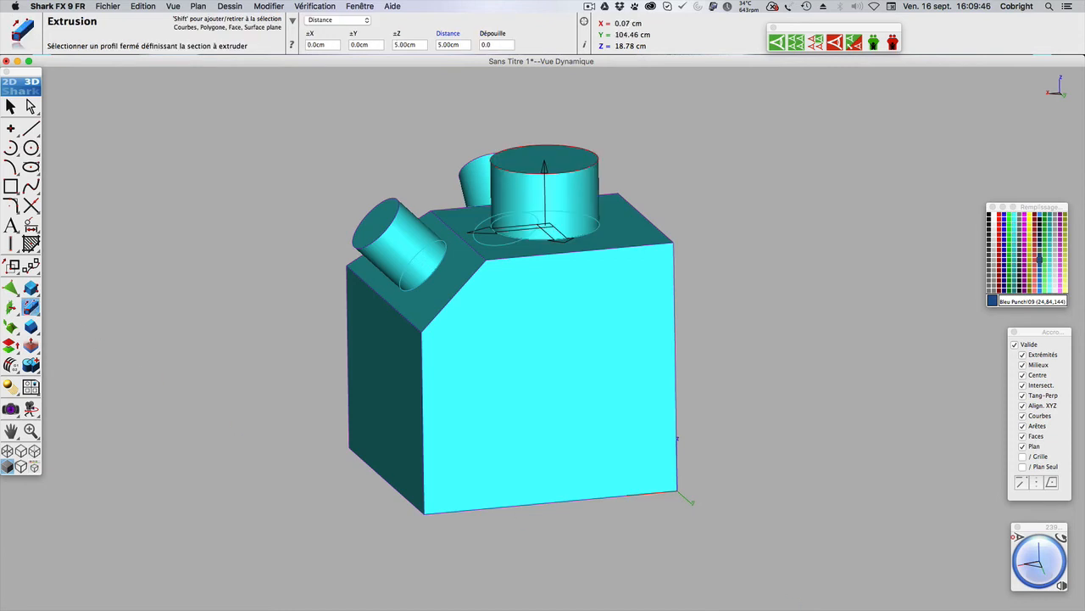
mouse_move(1024, 566)
mouse_down()
mouse_move(1054, 574)
mouse_move(1039, 577)
mouse_up()
scroll(545, 227, up, 5)
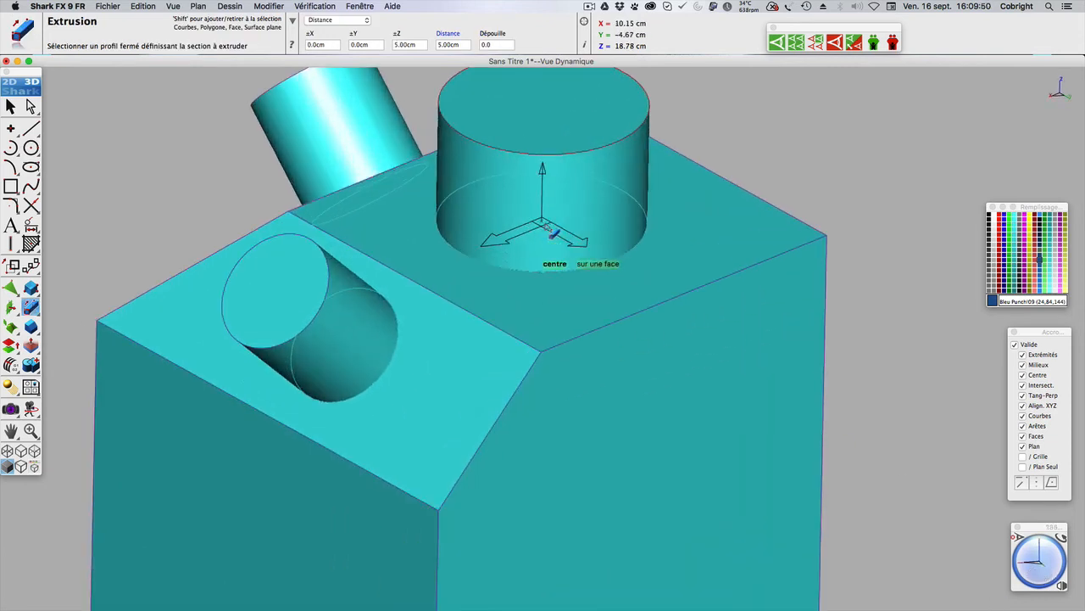
scroll(546, 227, down, 3)
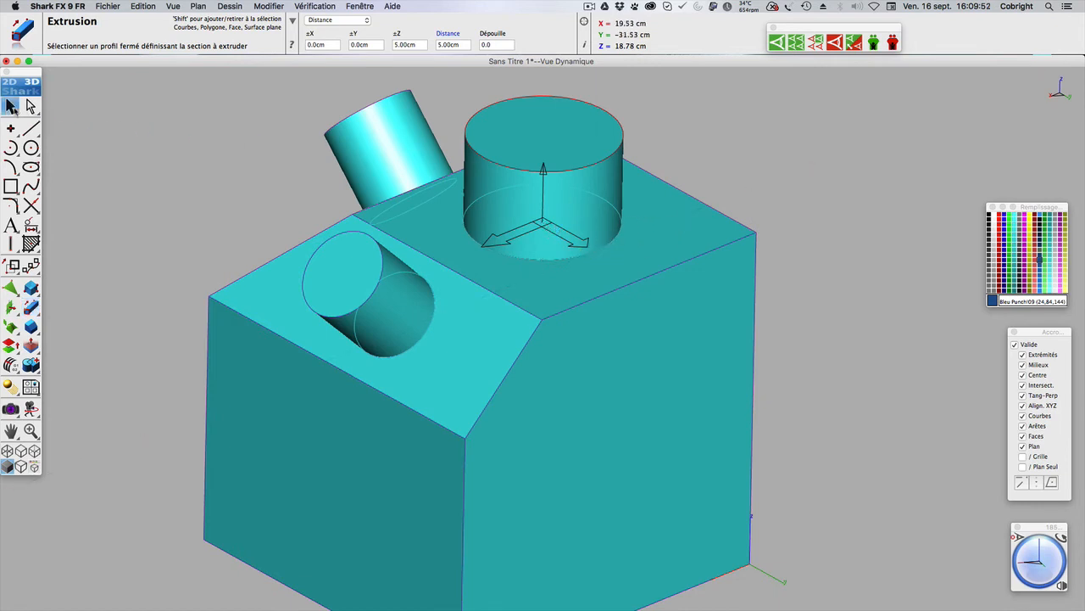
Delete the extruded cylinder on the top face, keeping its circle
click(10, 106)
click(523, 139)
key(Delete)
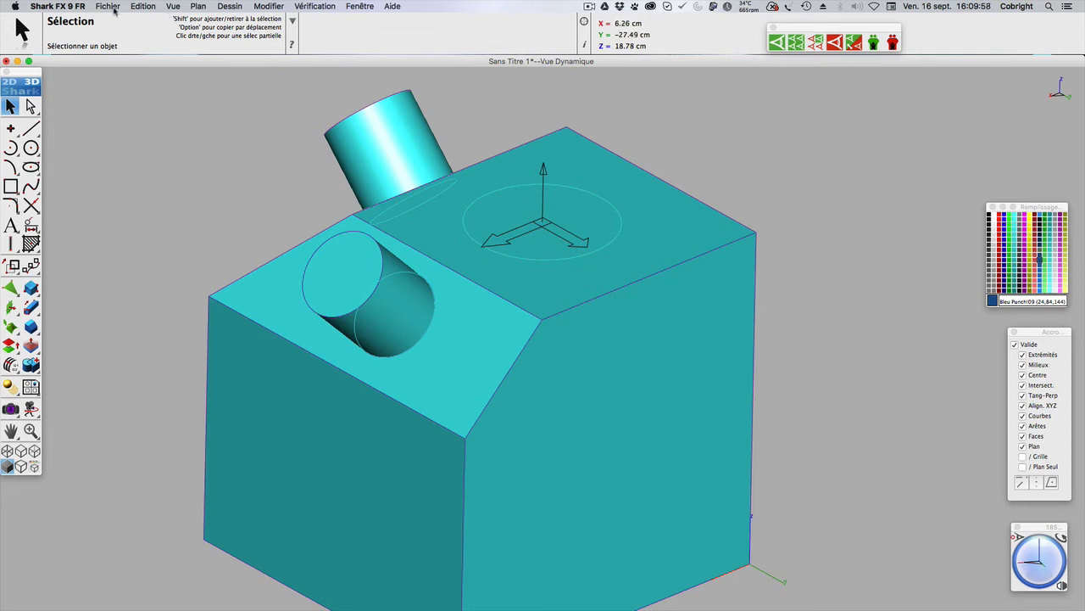
Toggle the Courbes Z-Buffer setting on and back off in the display options
click(149, 6)
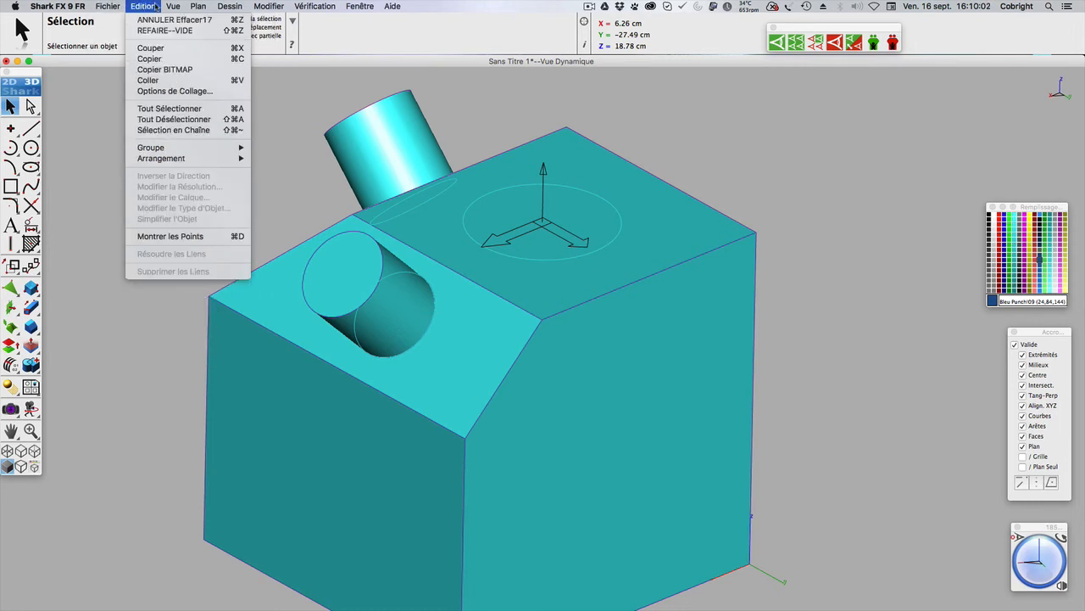
mouse_move(173, 6)
click(197, 372)
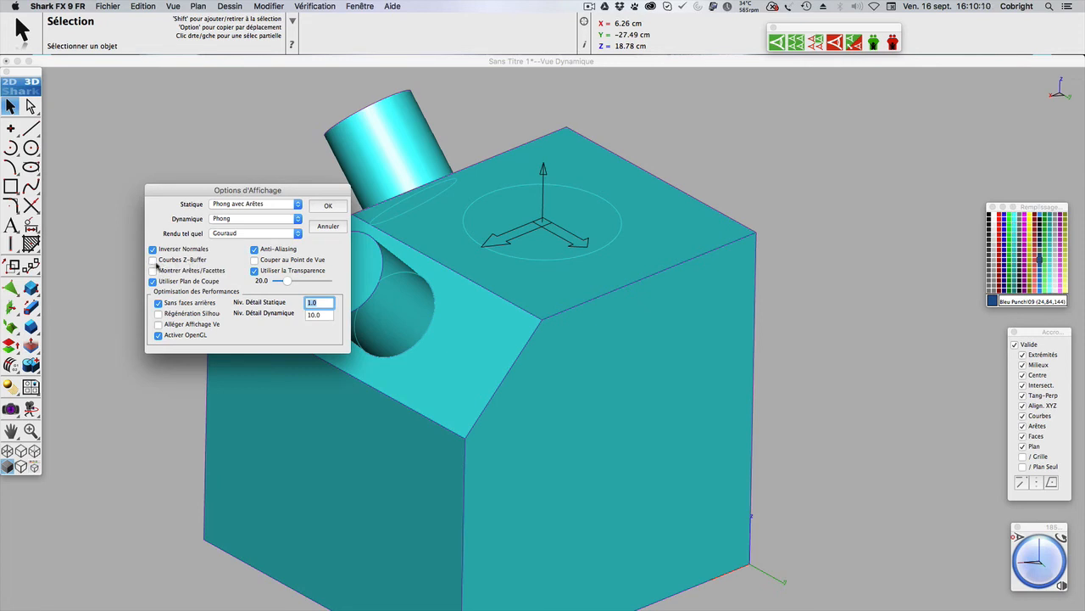
click(153, 261)
click(153, 260)
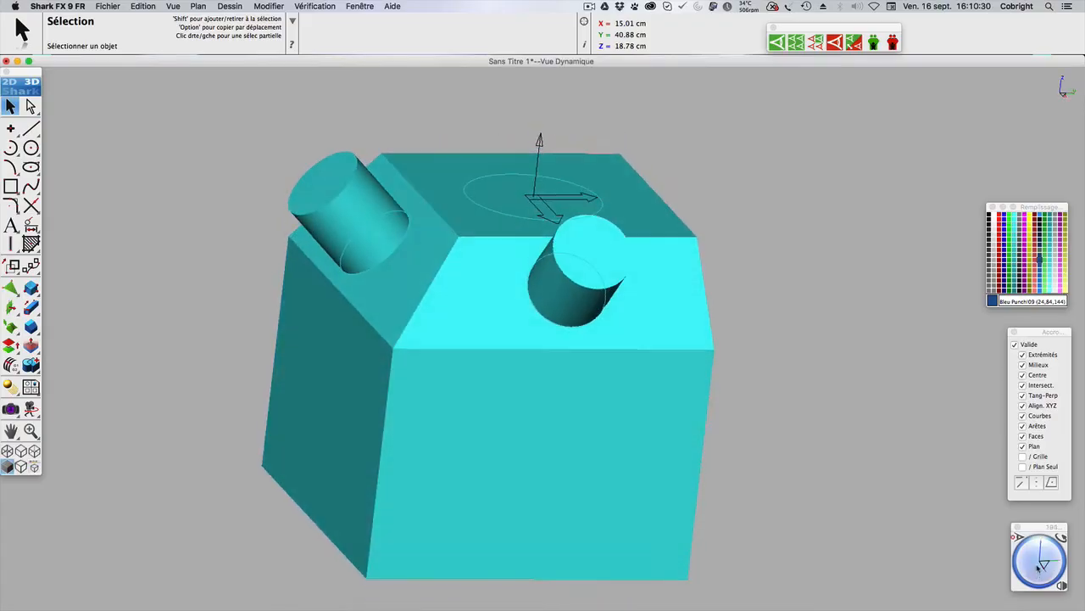
mouse_move(1038, 568)
mouse_down()
mouse_move(1019, 577)
mouse_move(1041, 575)
mouse_move(1023, 564)
mouse_up()
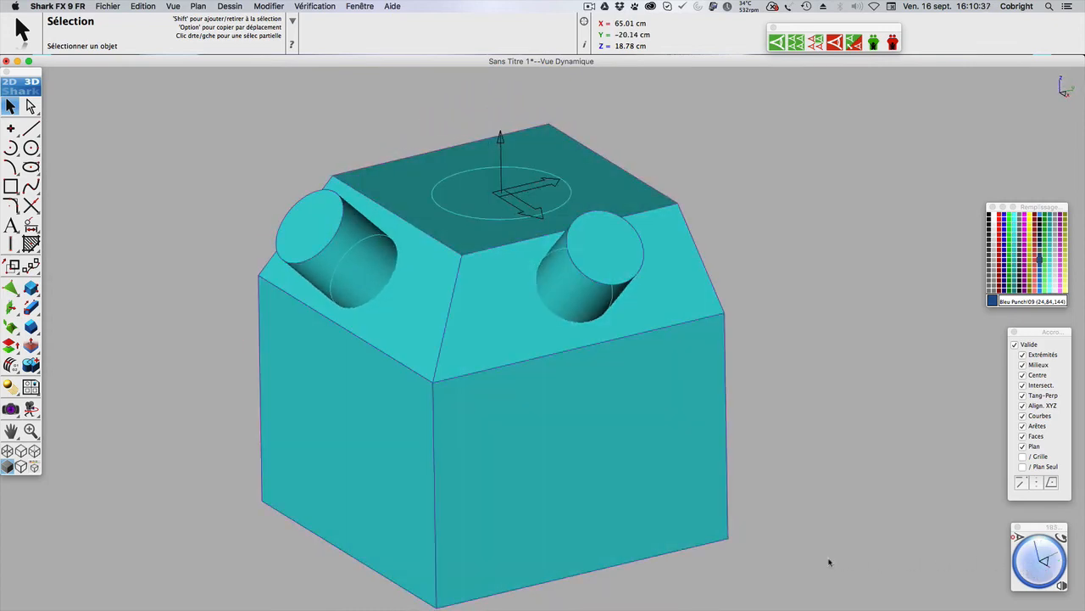
scroll(791, 560, up, 2)
scroll(792, 560, down, 2)
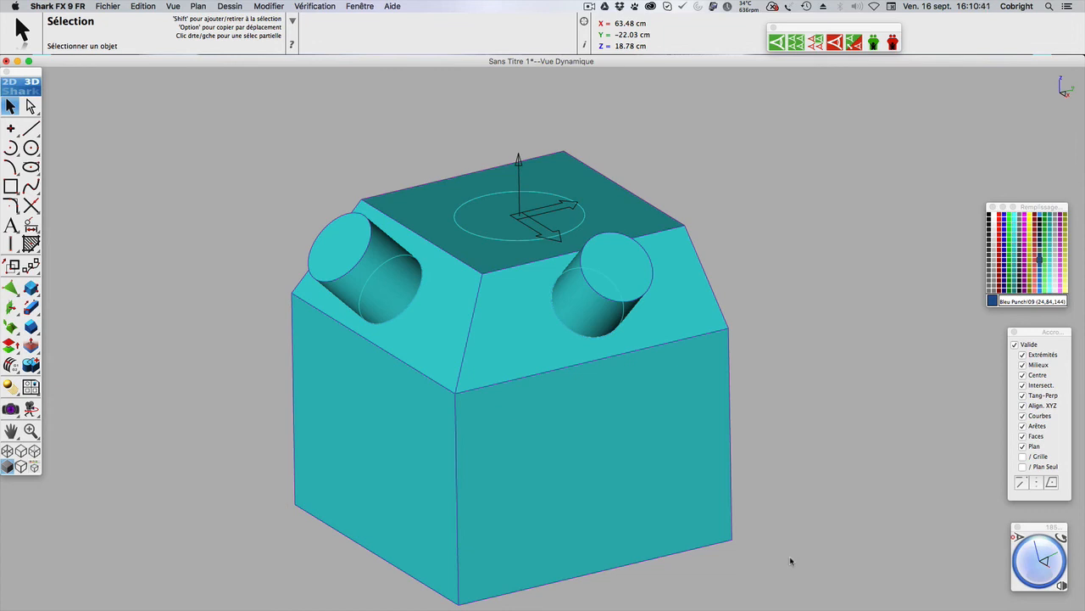
scroll(789, 558, down, 2)
scroll(637, 595, up, 2)
scroll(638, 596, up, 2)
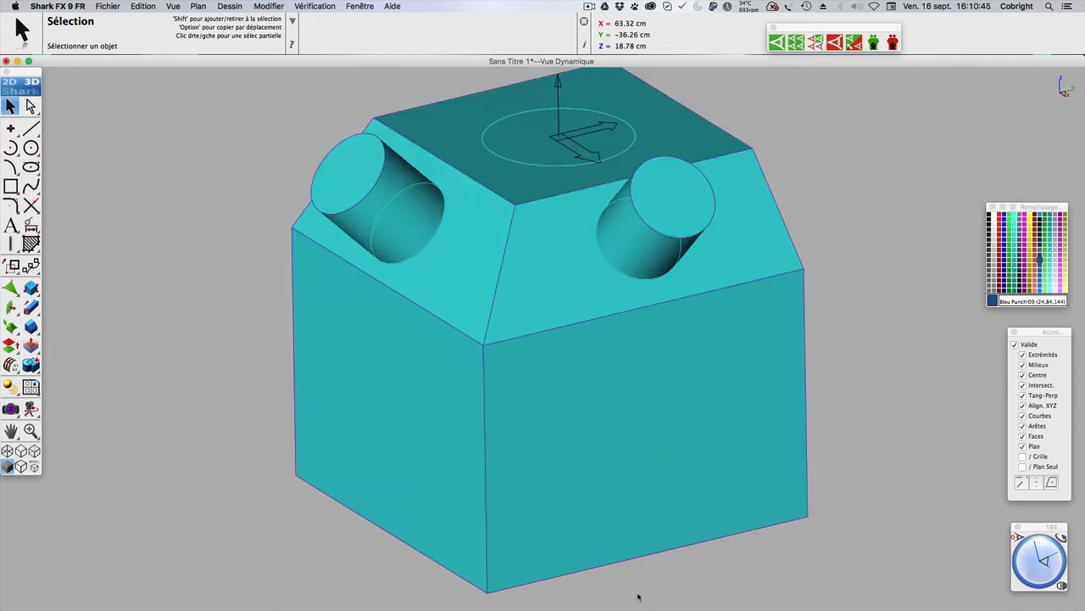
scroll(638, 596, down, 2)
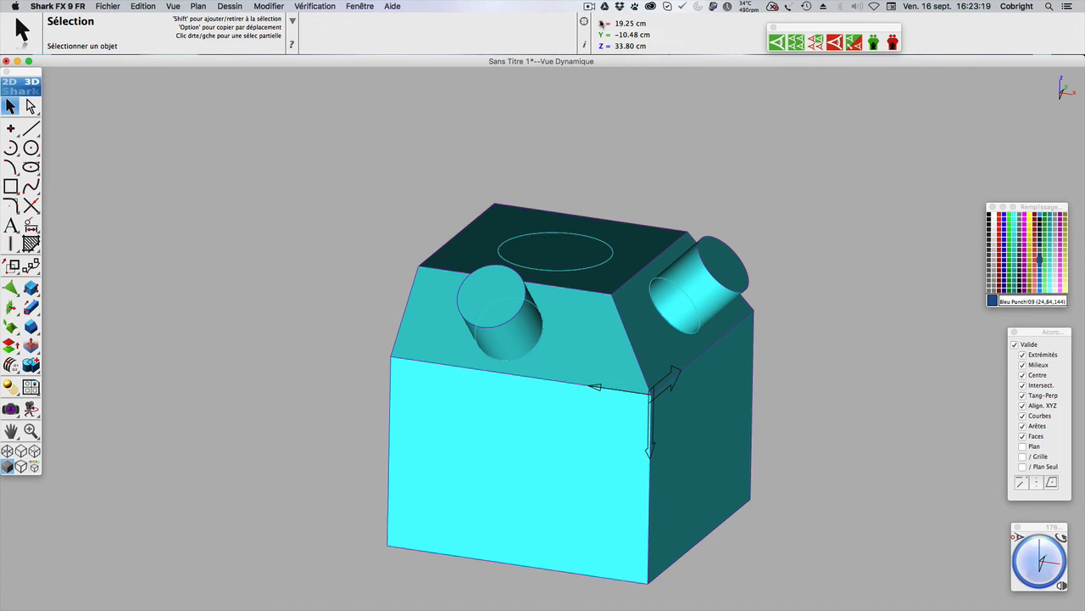
click(591, 7)
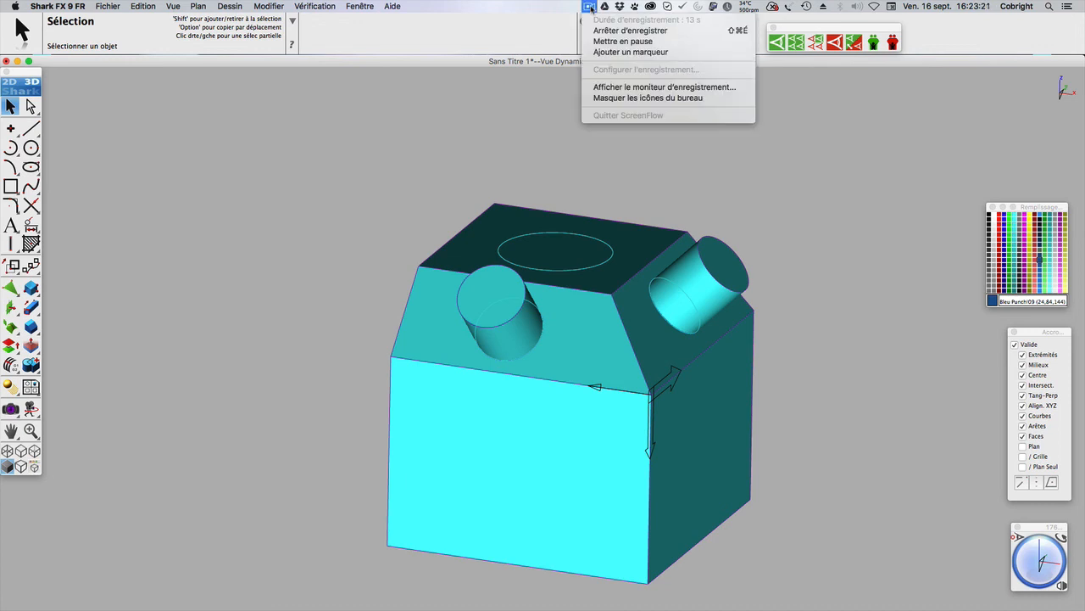